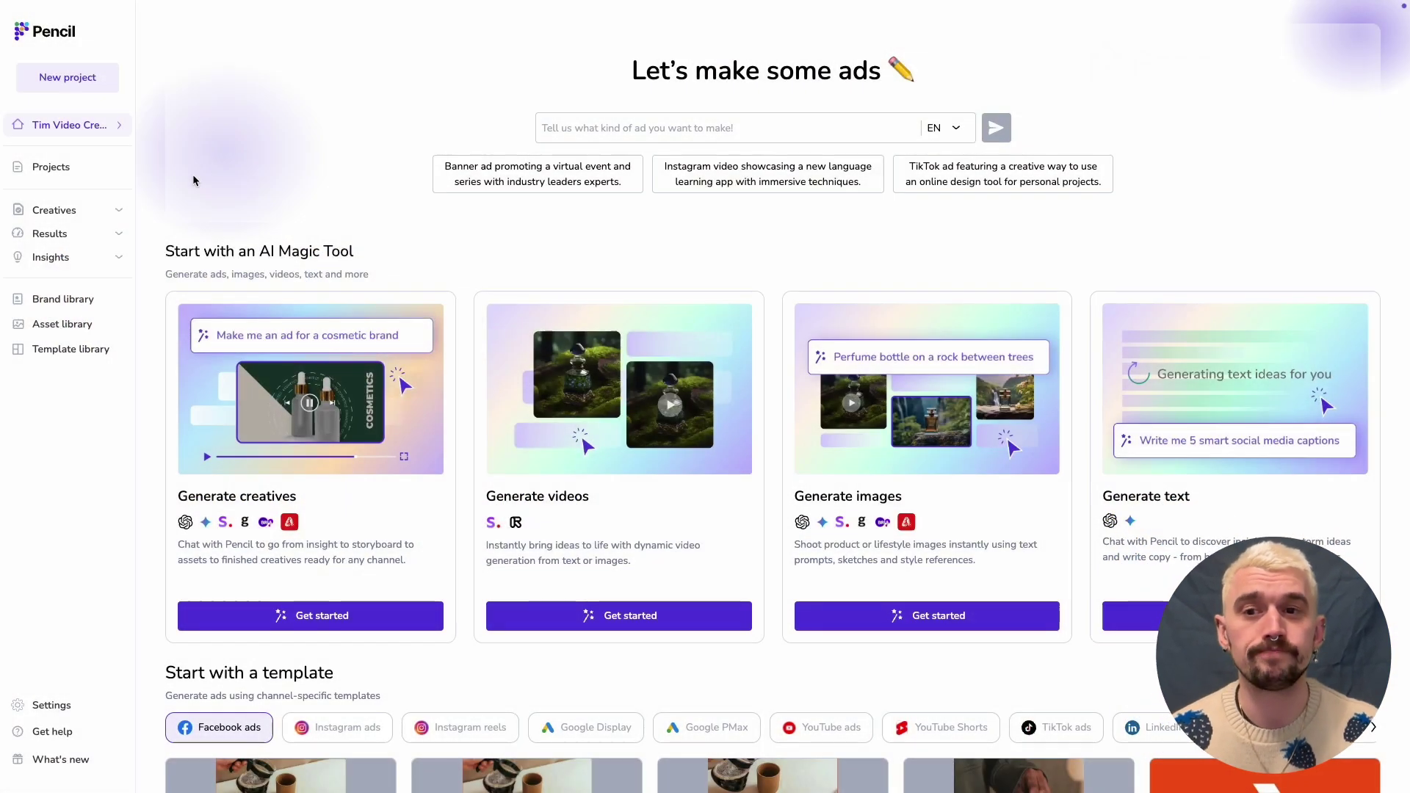
# Step: Start a new image-generation project and list the image models, with Stable Diffusion selected
pyautogui.click(957, 614)
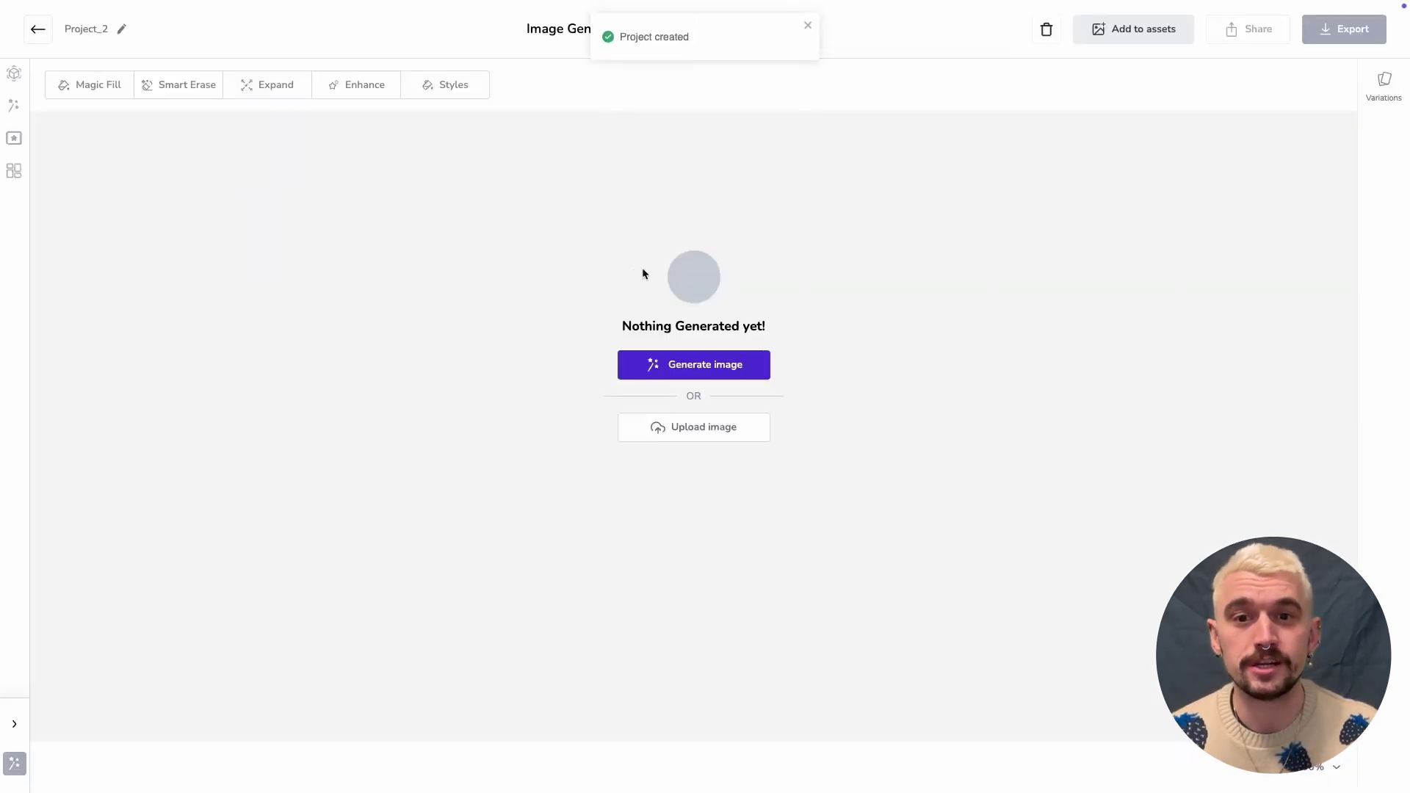
pyautogui.click(695, 365)
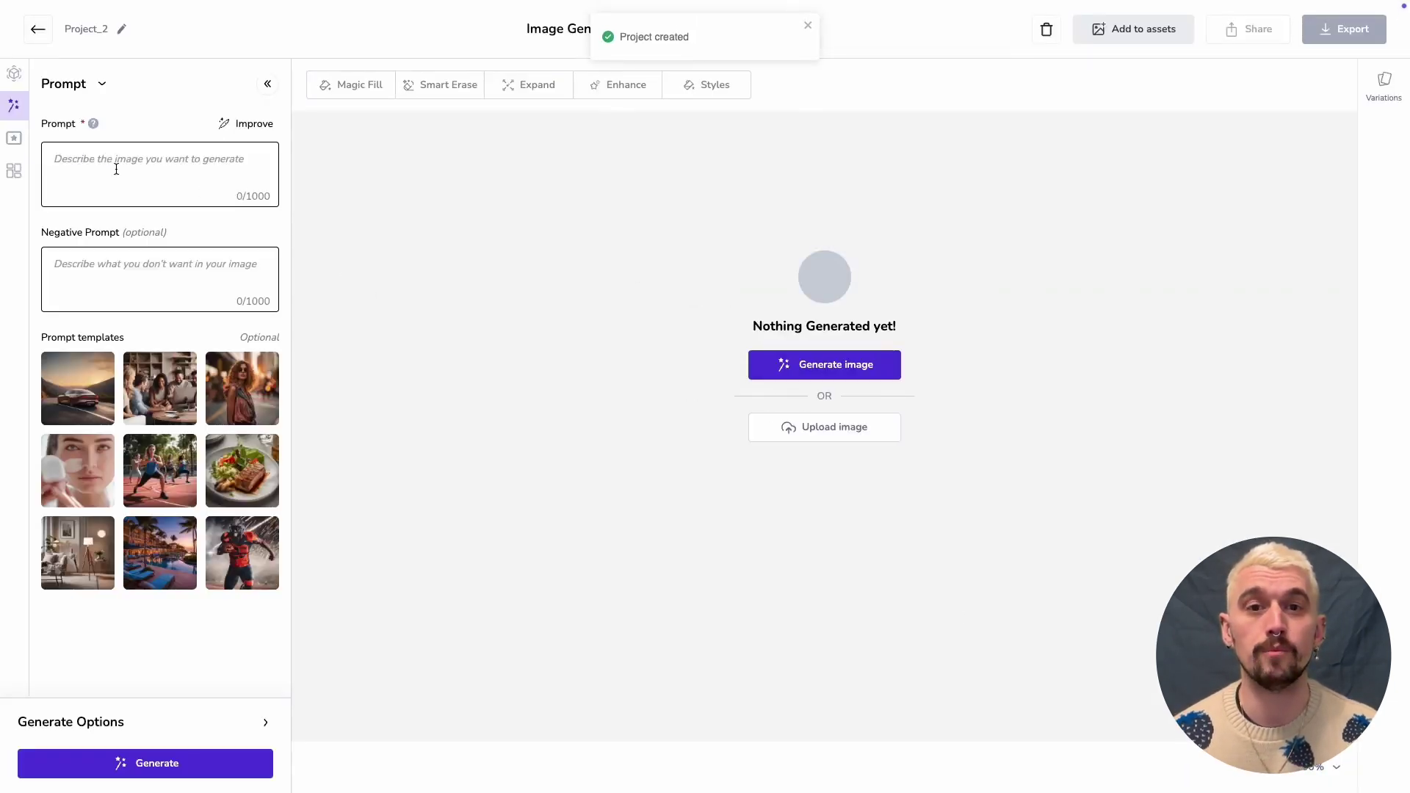
pyautogui.click(12, 77)
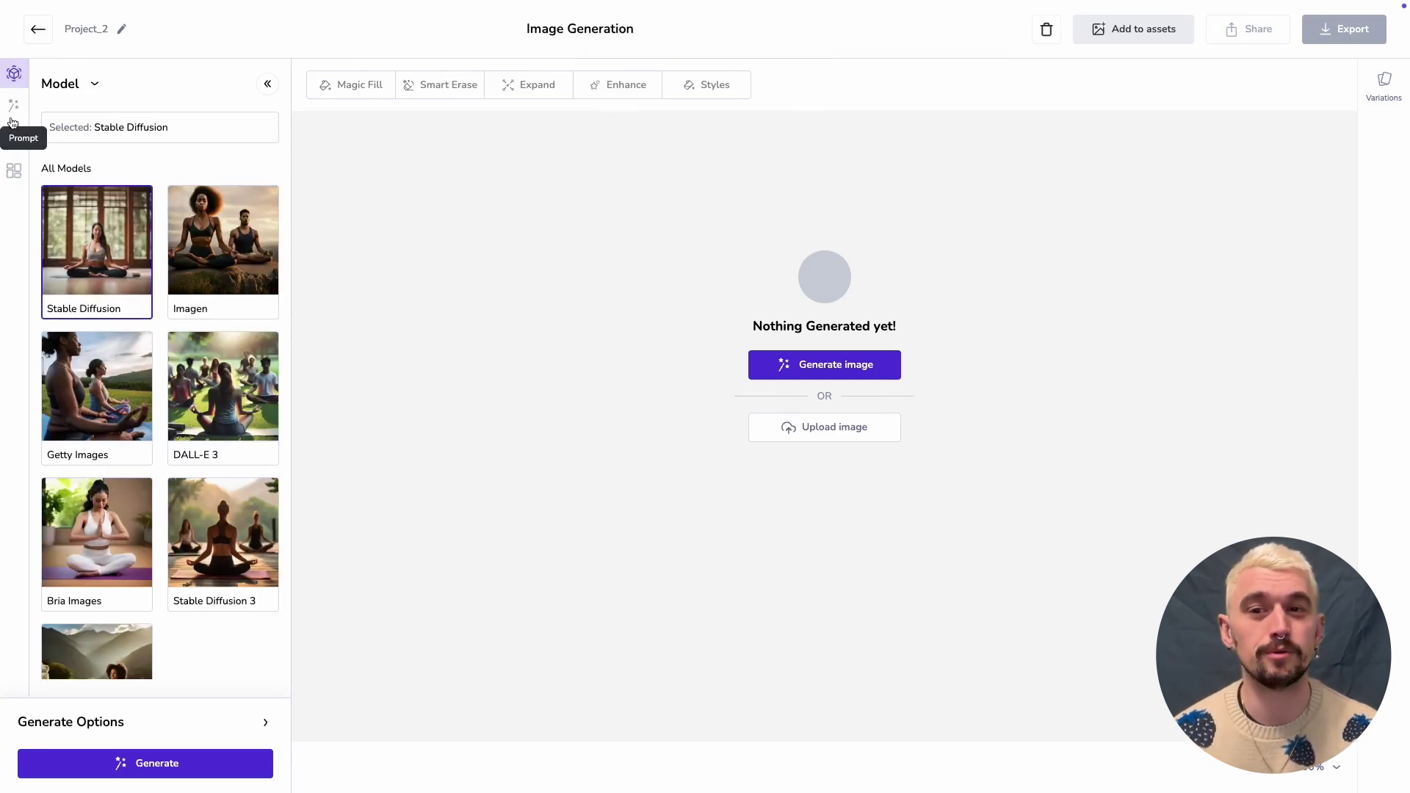
# Step: Set Relight to 95%, then add a smaller beer mug at the workspace centre
pyautogui.click(12, 174)
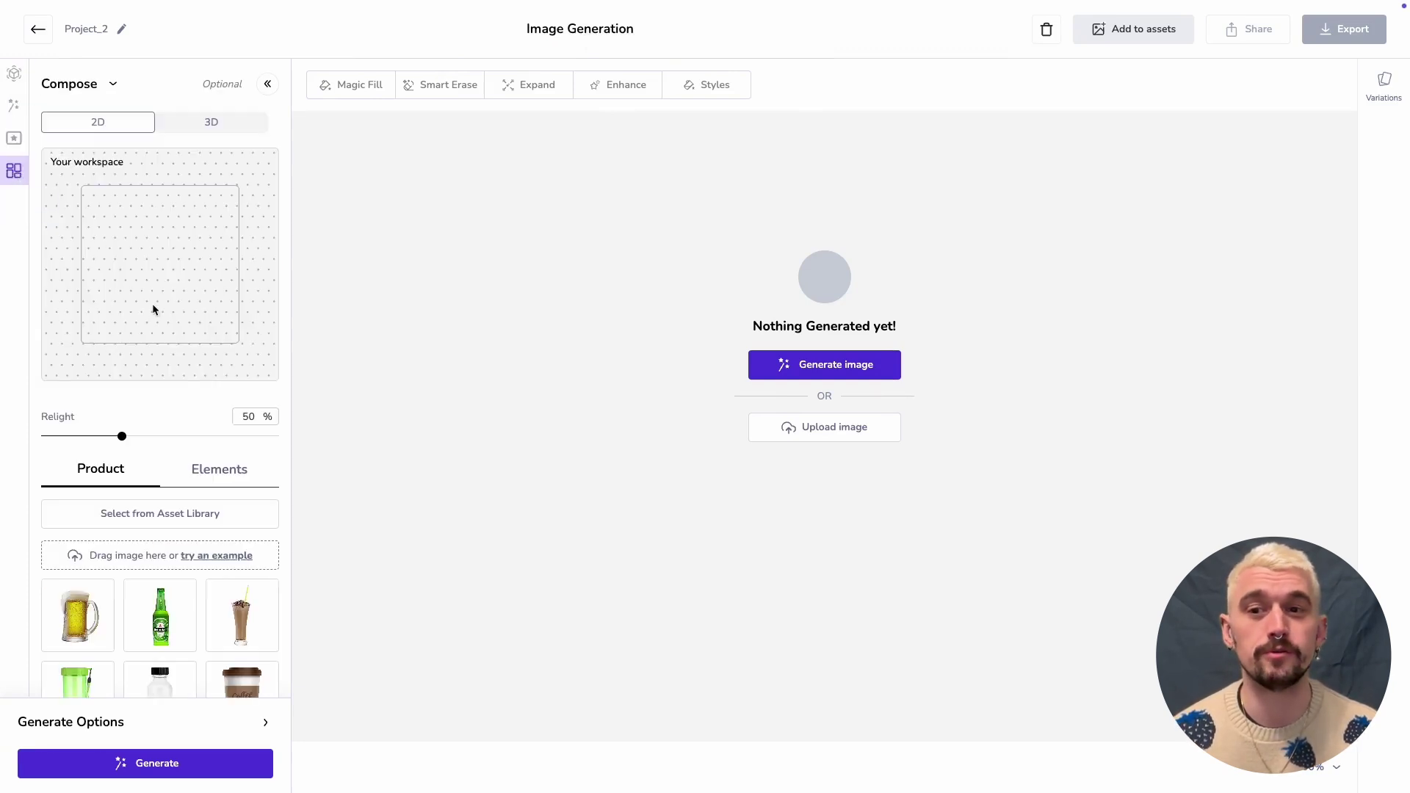
pyautogui.moveTo(121, 436); pyautogui.dragTo(192, 440)
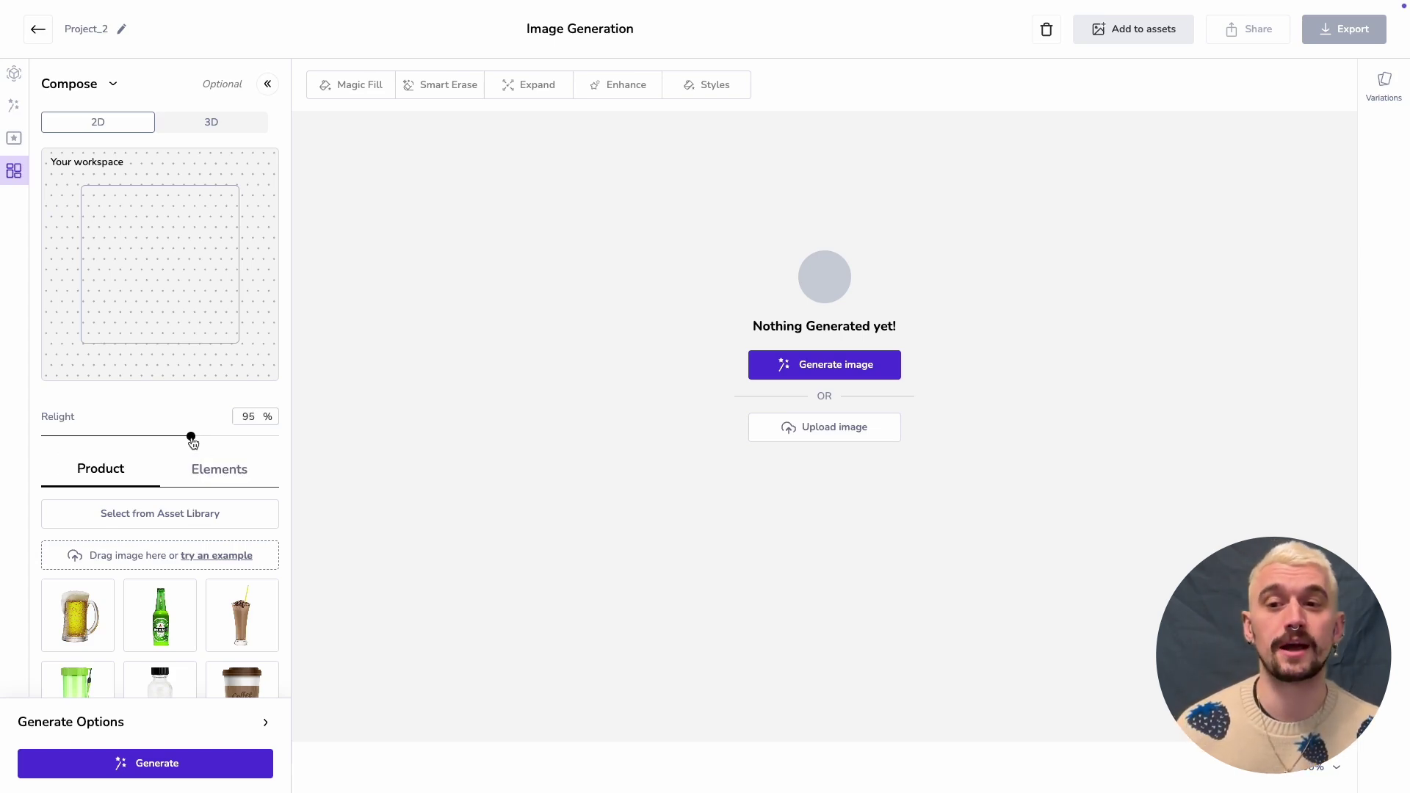
pyautogui.click(83, 615)
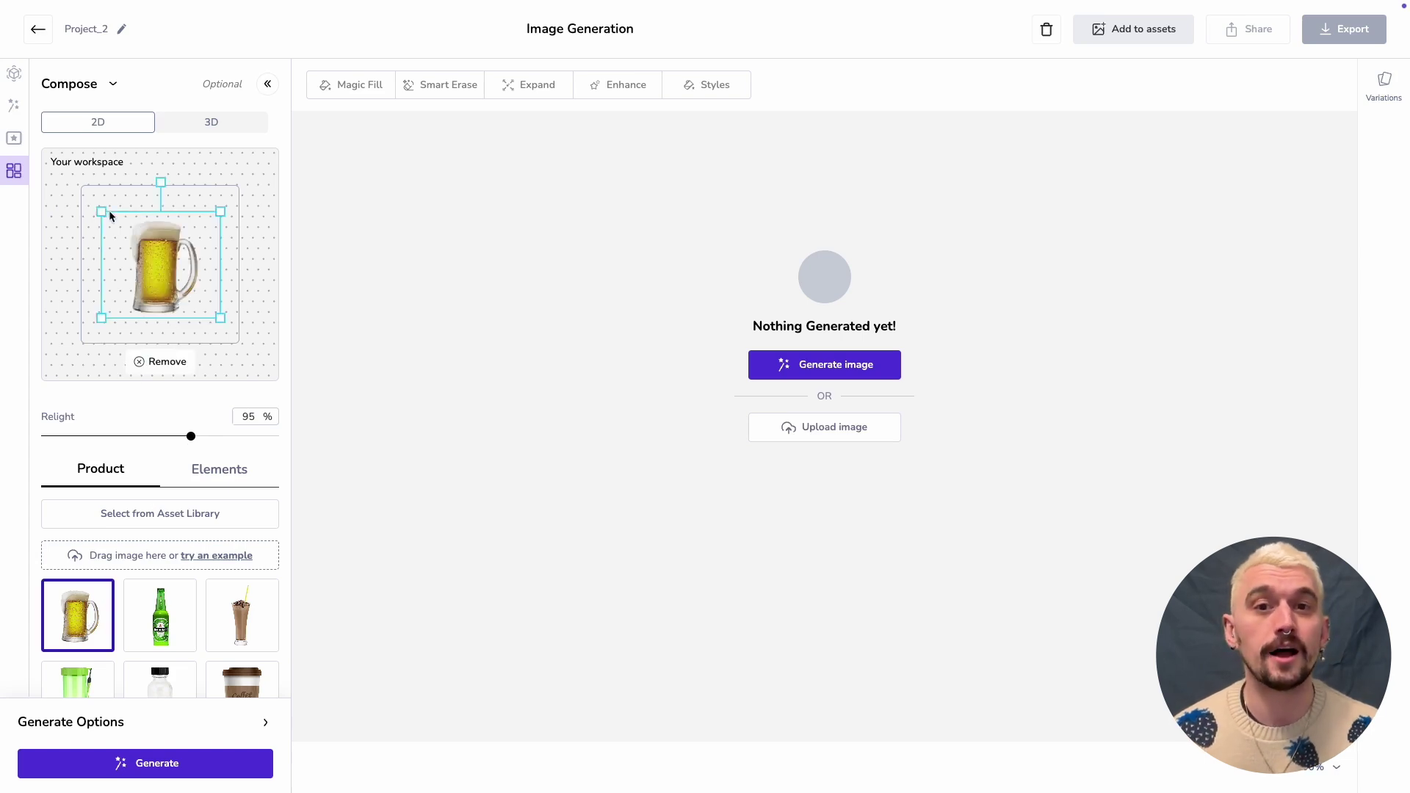
pyautogui.moveTo(101, 211); pyautogui.dragTo(165, 269)
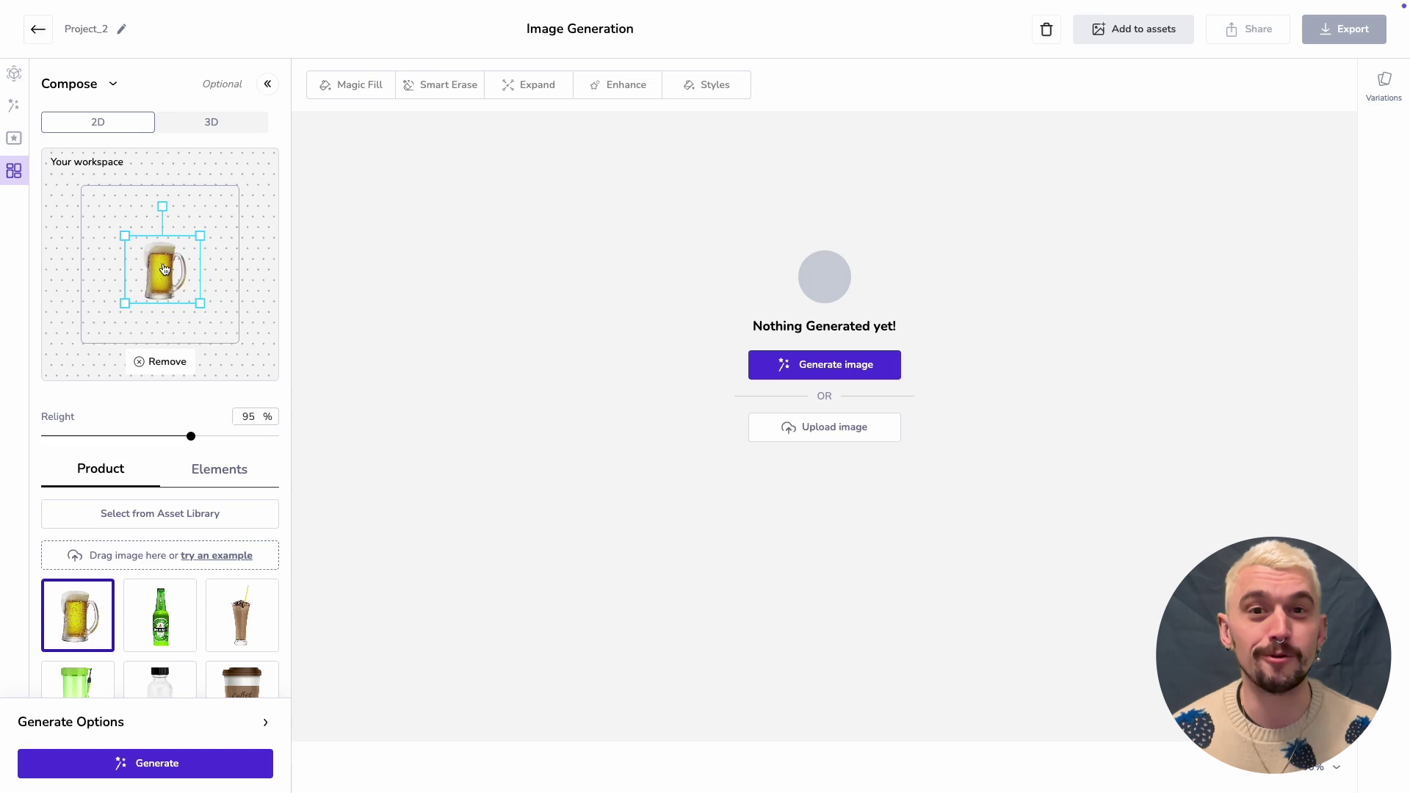
pyautogui.click(13, 107)
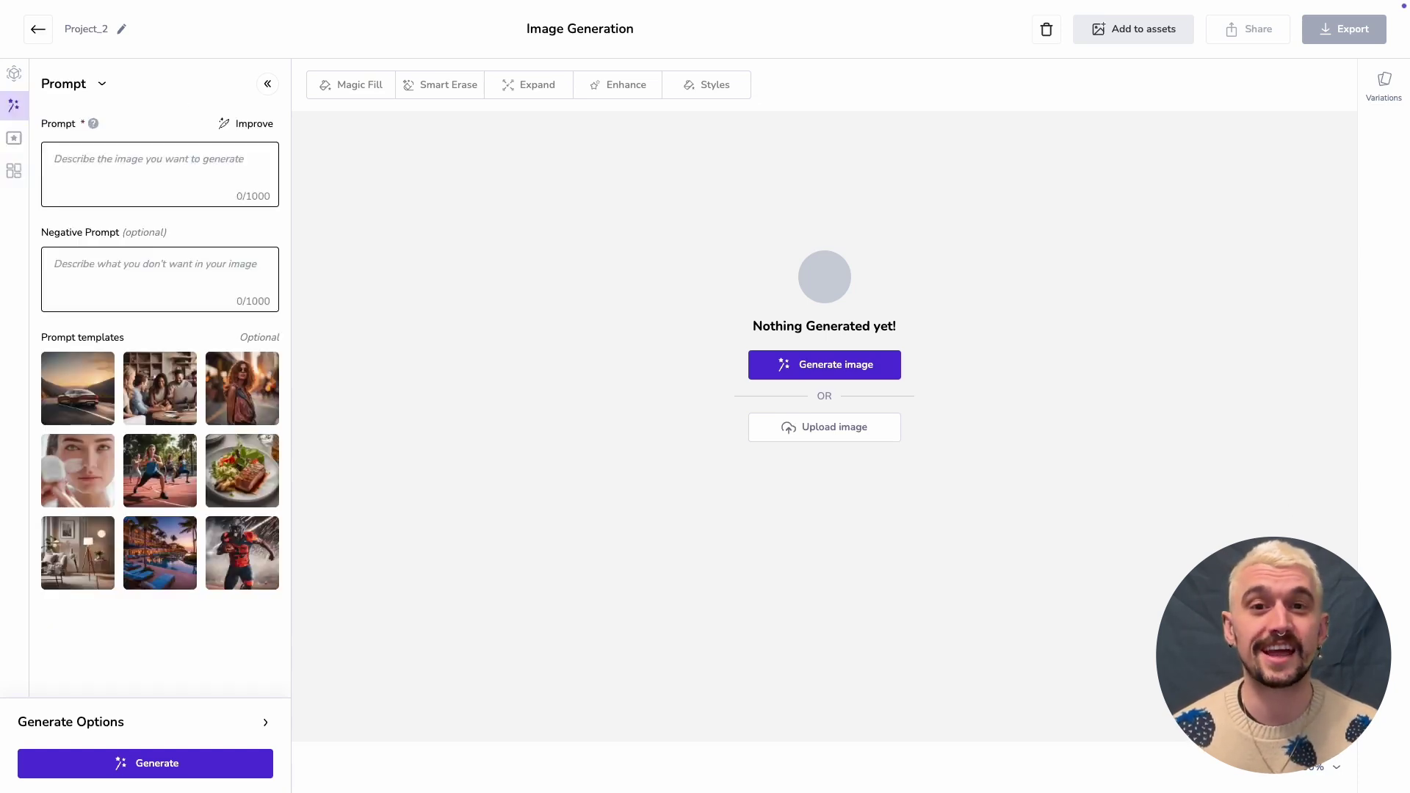
# Step: Paste the wooden-table, lakeside-park scene description into the prompt
pyautogui.click(150, 160)
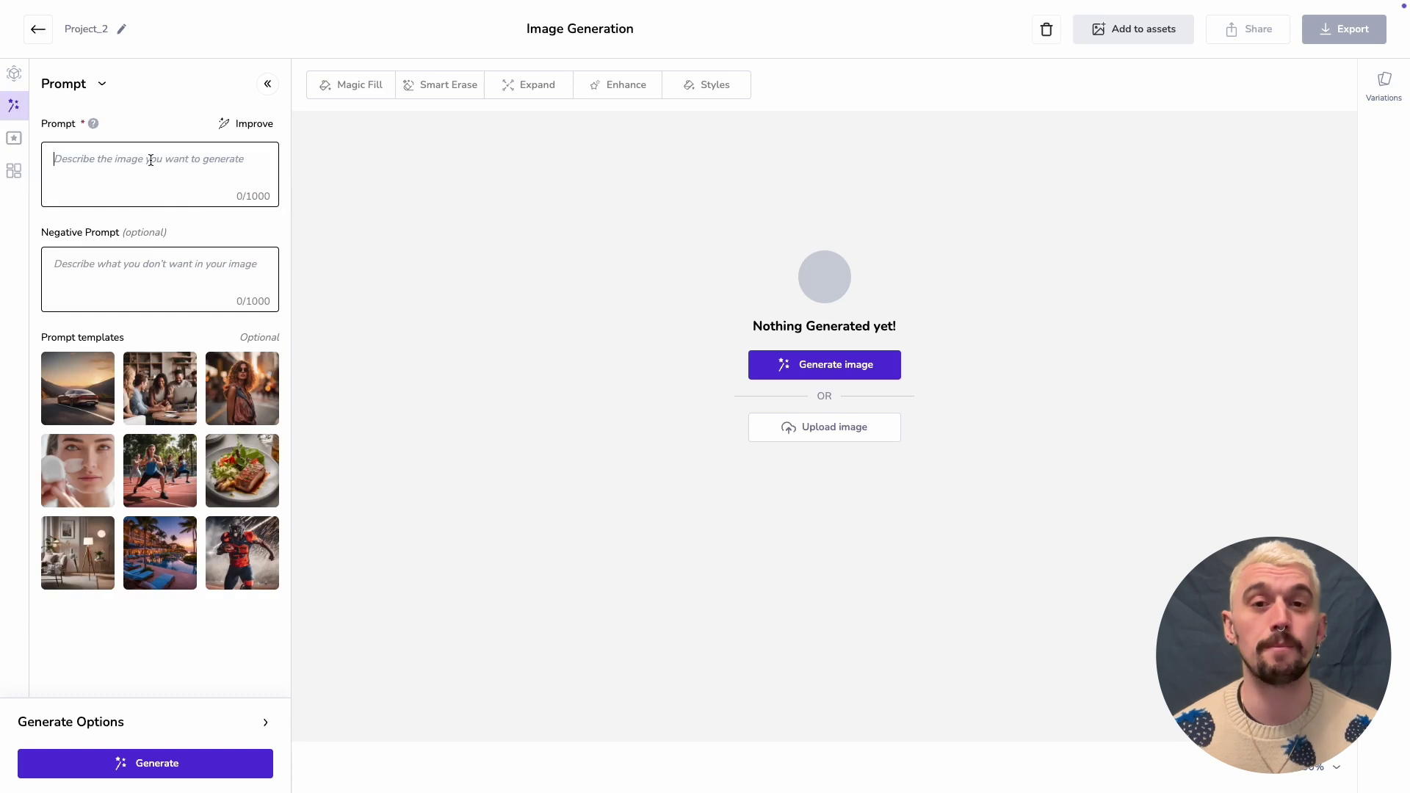
pyautogui.write('Generate asset sitting on a light wooden table overlooking a green and verdant park scene with a lake in the background. Bright light on asset with refraction visible around. Natural light, afternoon, DSLR, 50 mm')
pyautogui.scroll(3, 151, 160)
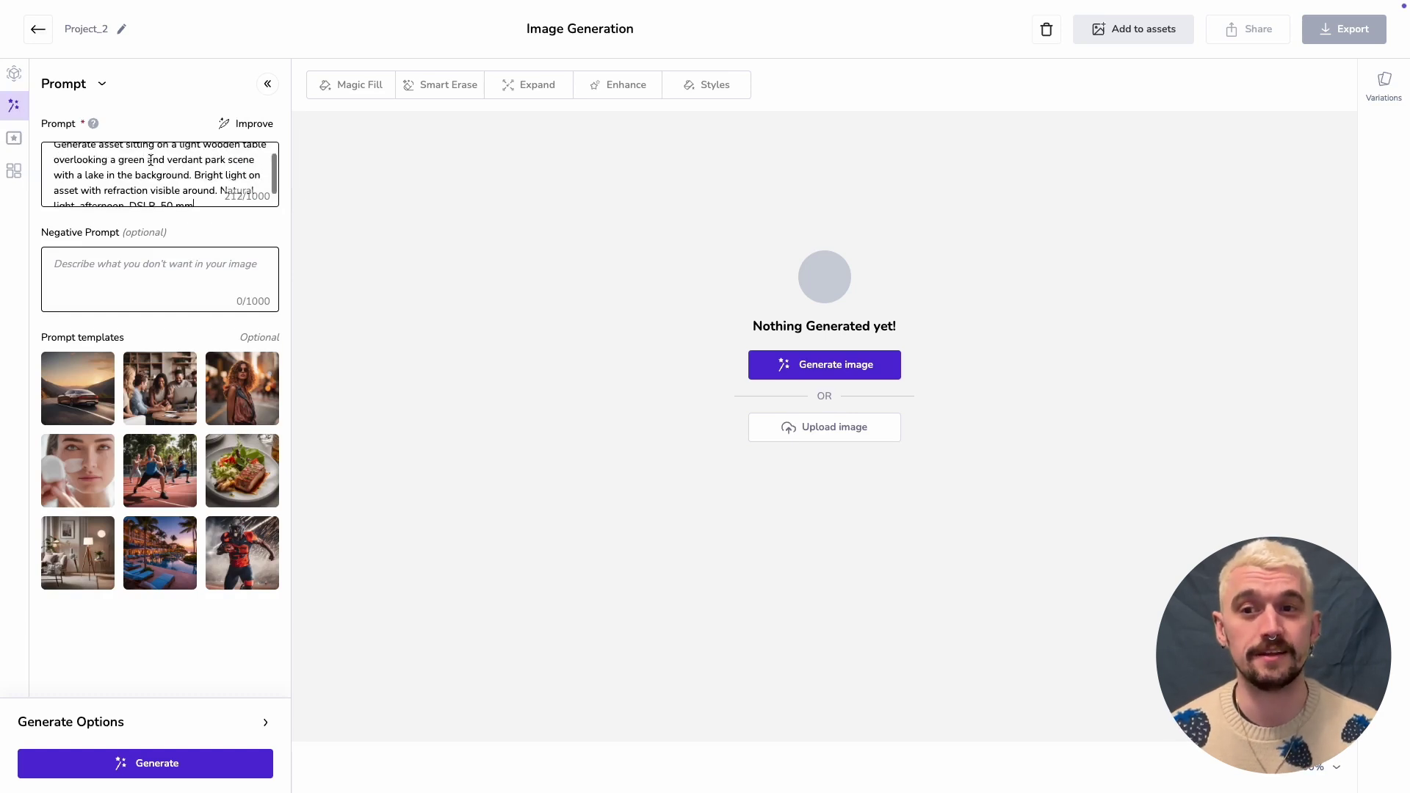
pyautogui.scroll(-3, 201, 193)
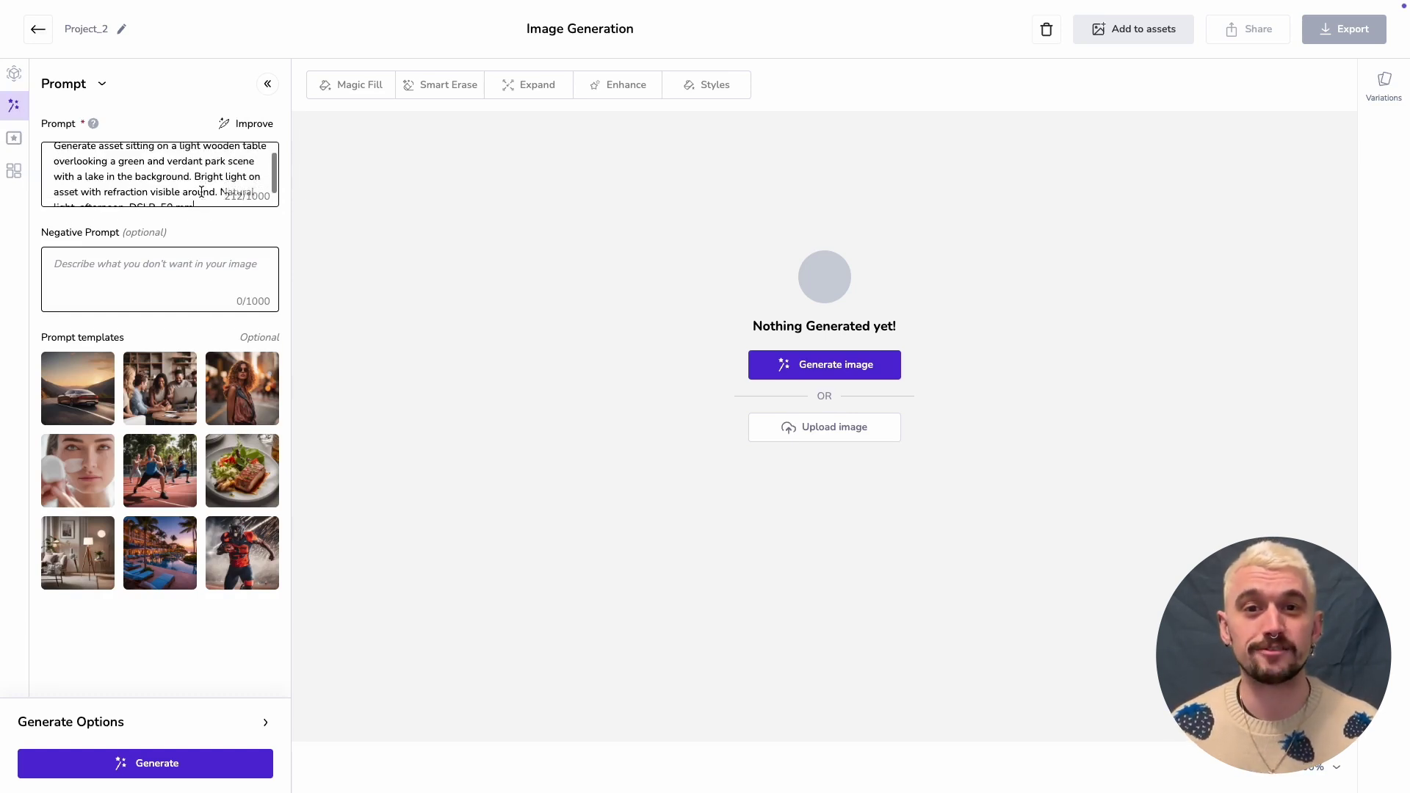
pyautogui.scroll(-1, 201, 193)
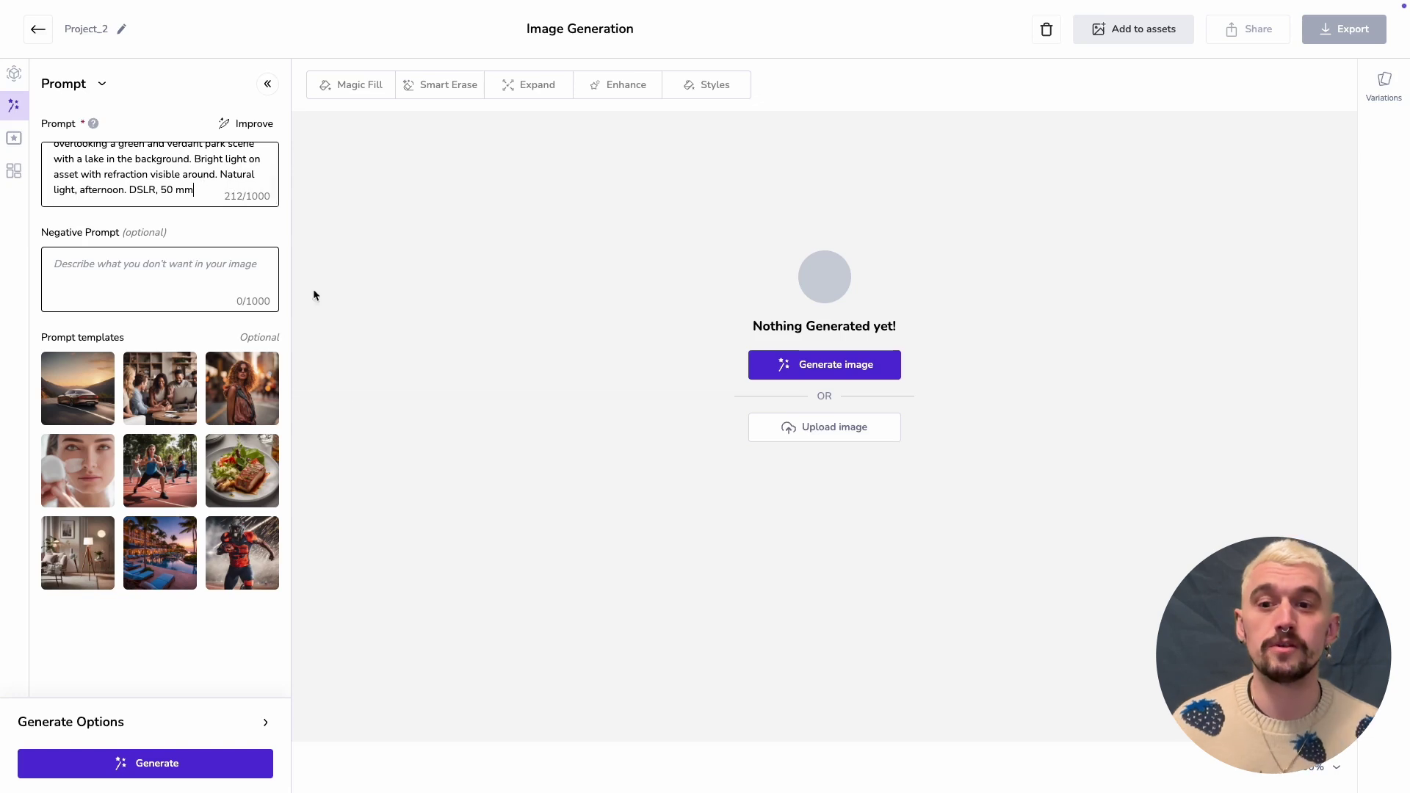
# Step: Set the number of results to 10 variations in Generate Options
pyautogui.click(264, 722)
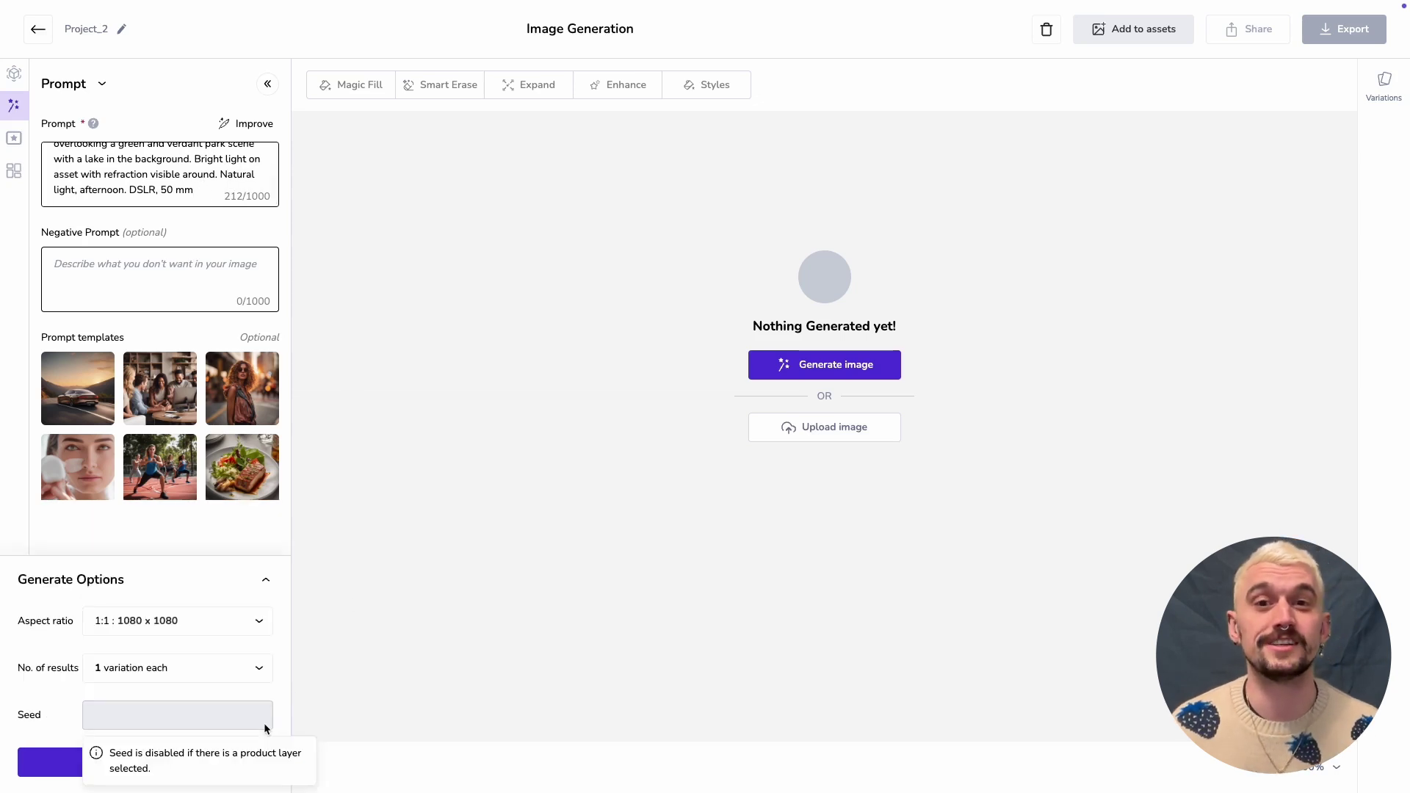
pyautogui.click(213, 665)
pyautogui.scroll(-3, 201, 639)
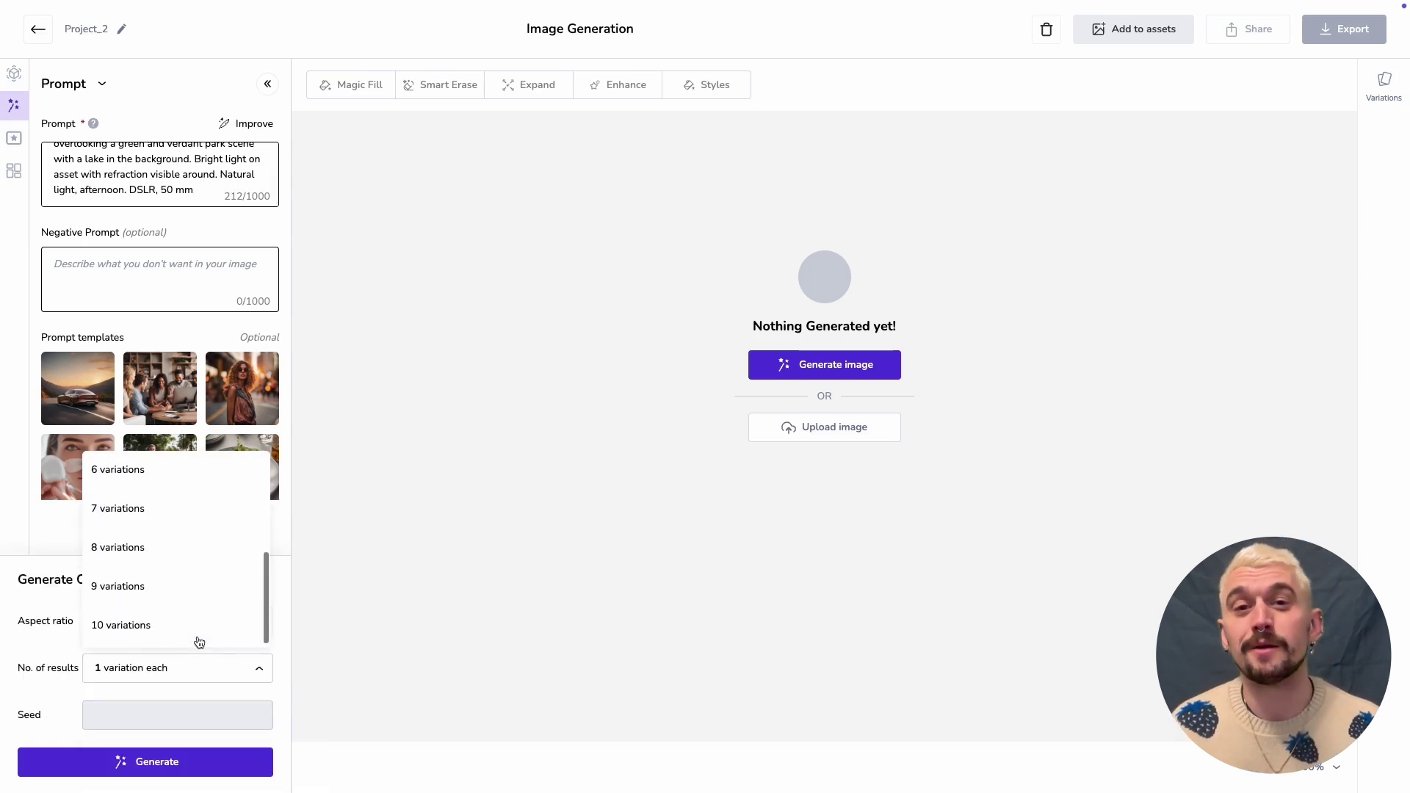
pyautogui.click(198, 637)
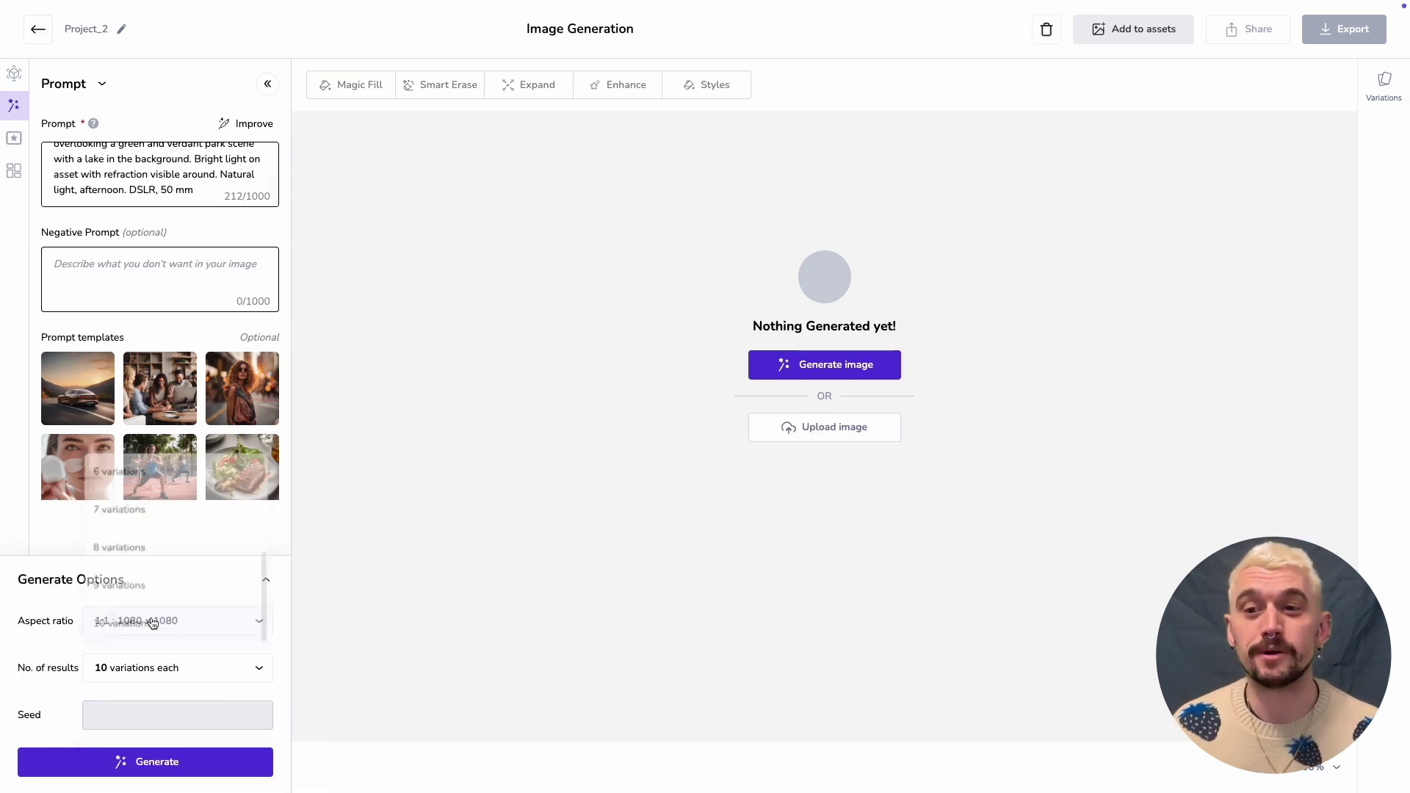
# Step: Generate the beer mug on lakeside deck images
pyautogui.click(195, 762)
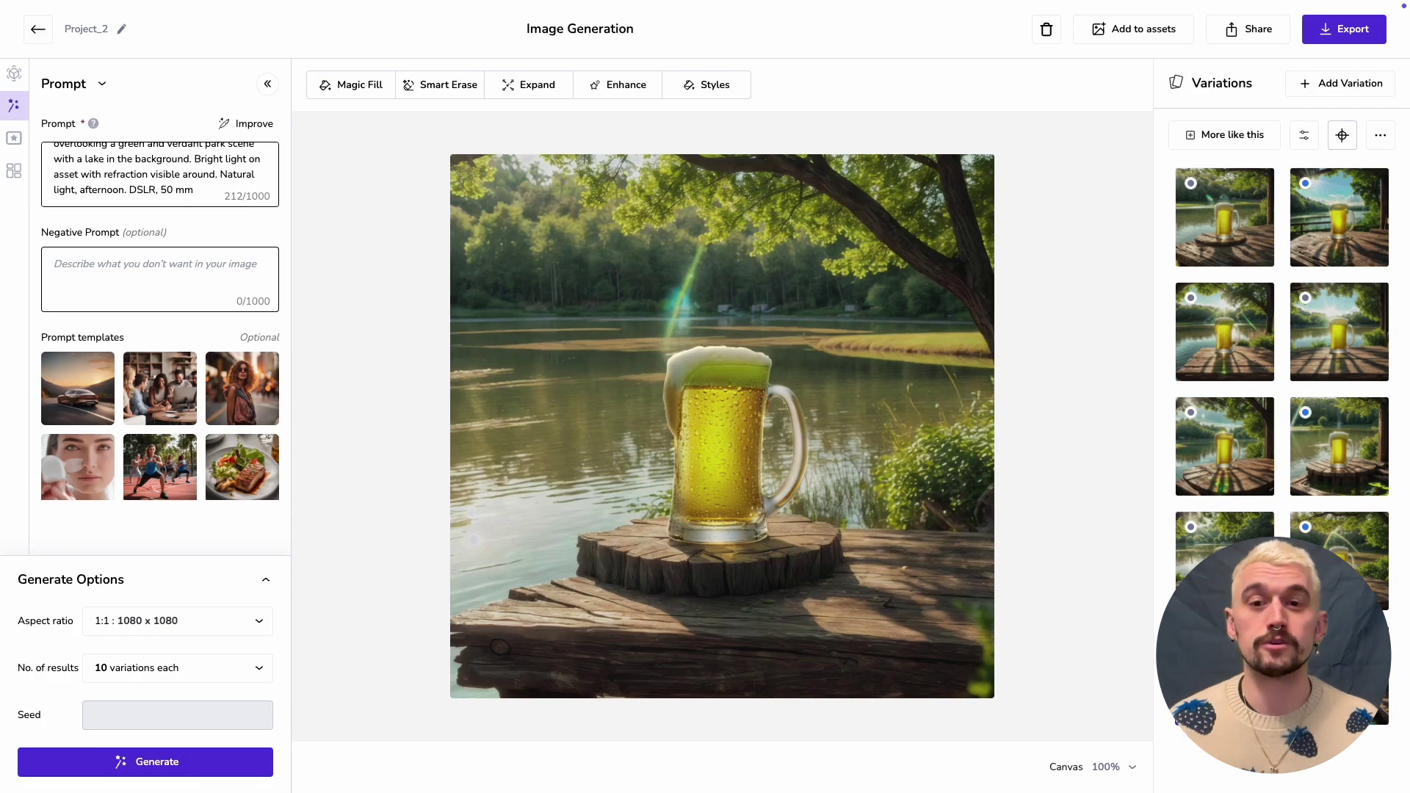
# Step: Preview each beer mug variation on the canvas, including the rainbow, sunburst and lens-flare versions
pyautogui.click(1339, 529)
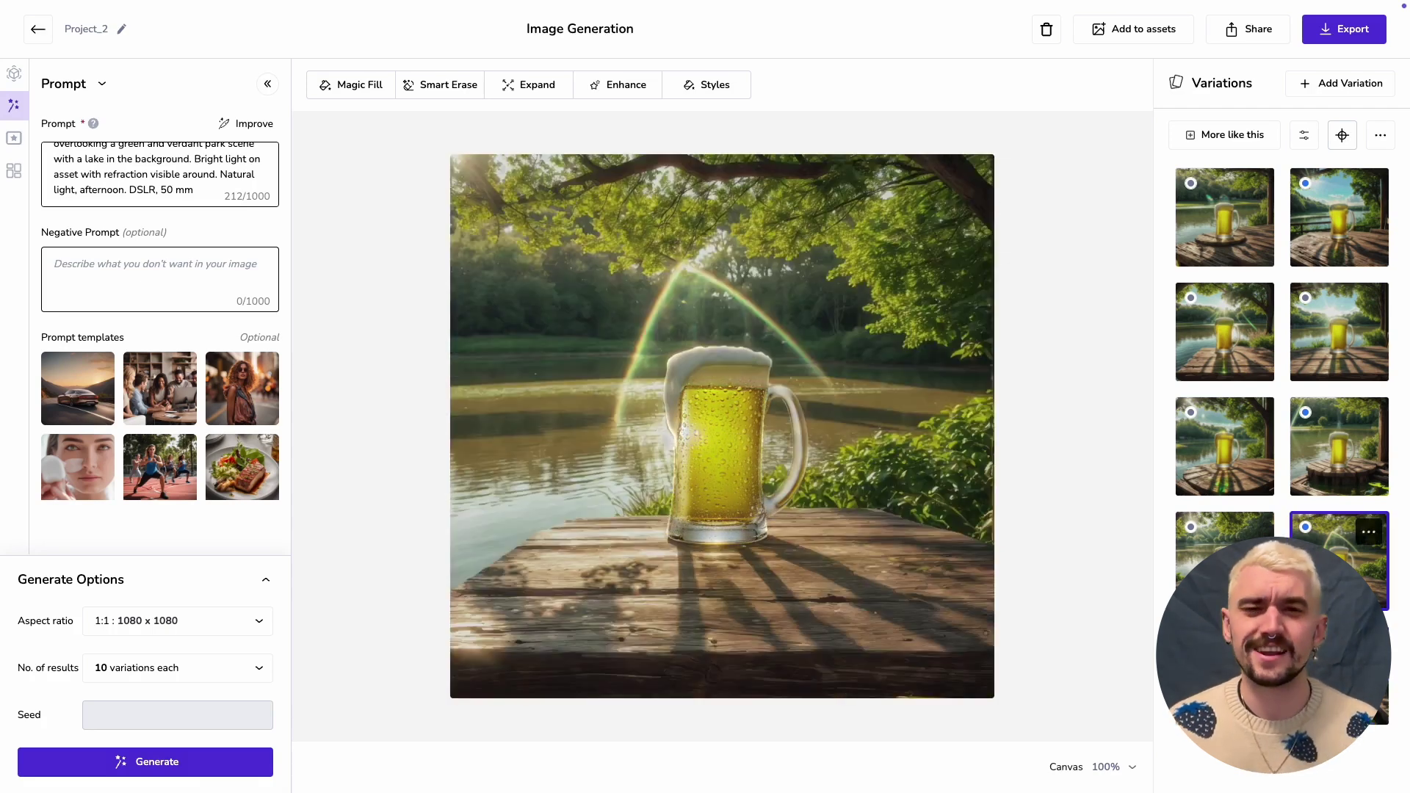
pyautogui.click(1224, 528)
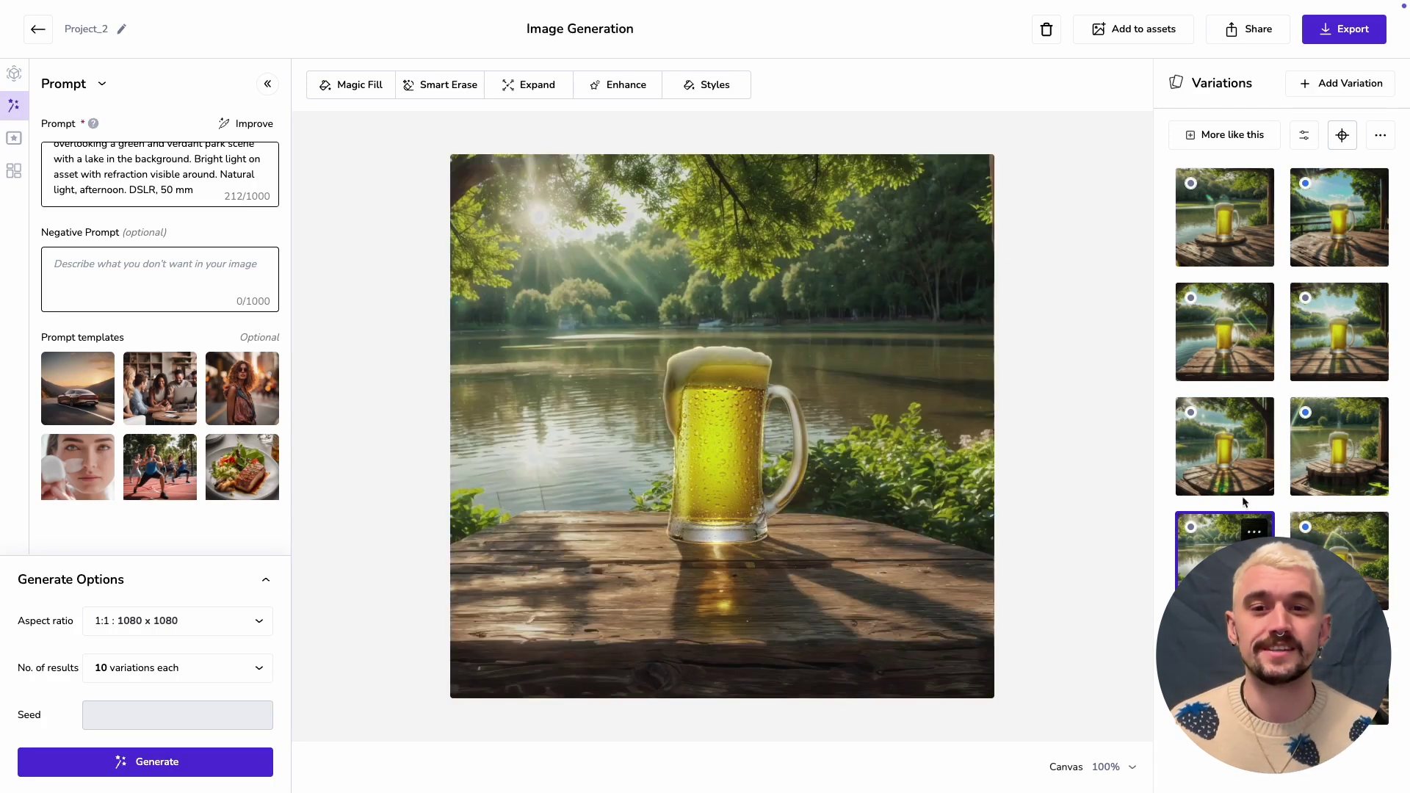
pyautogui.click(1320, 450)
pyautogui.click(1233, 453)
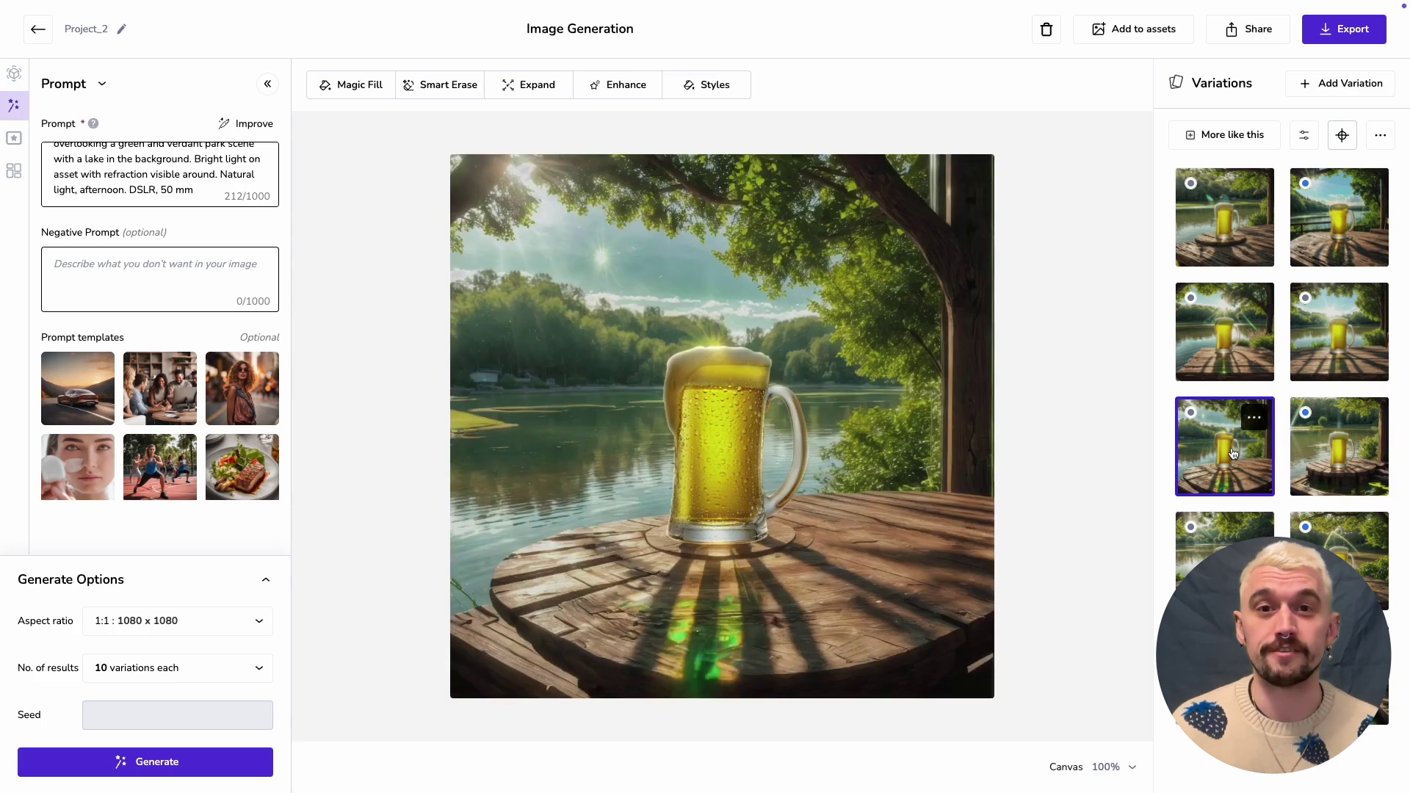
pyautogui.click(1343, 332)
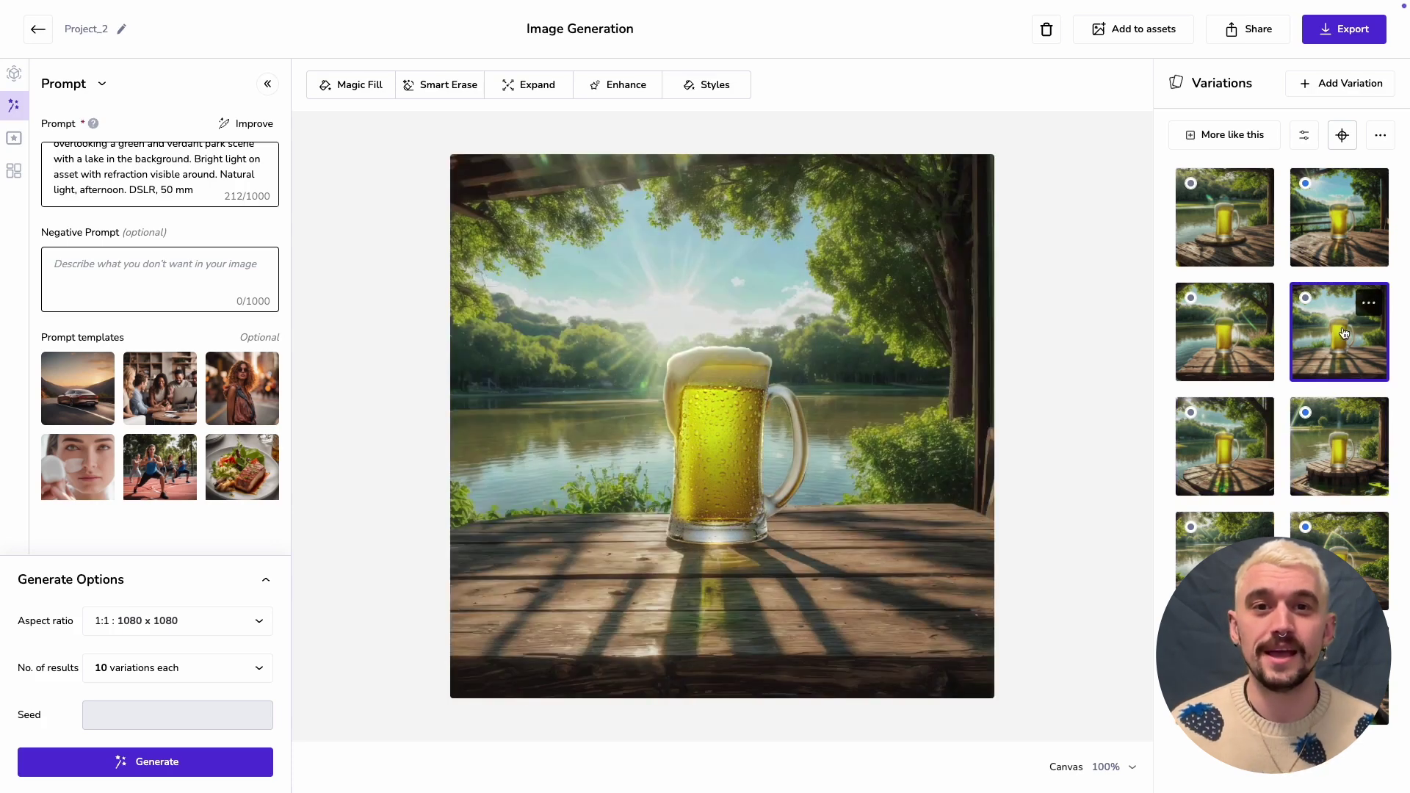
pyautogui.click(1205, 339)
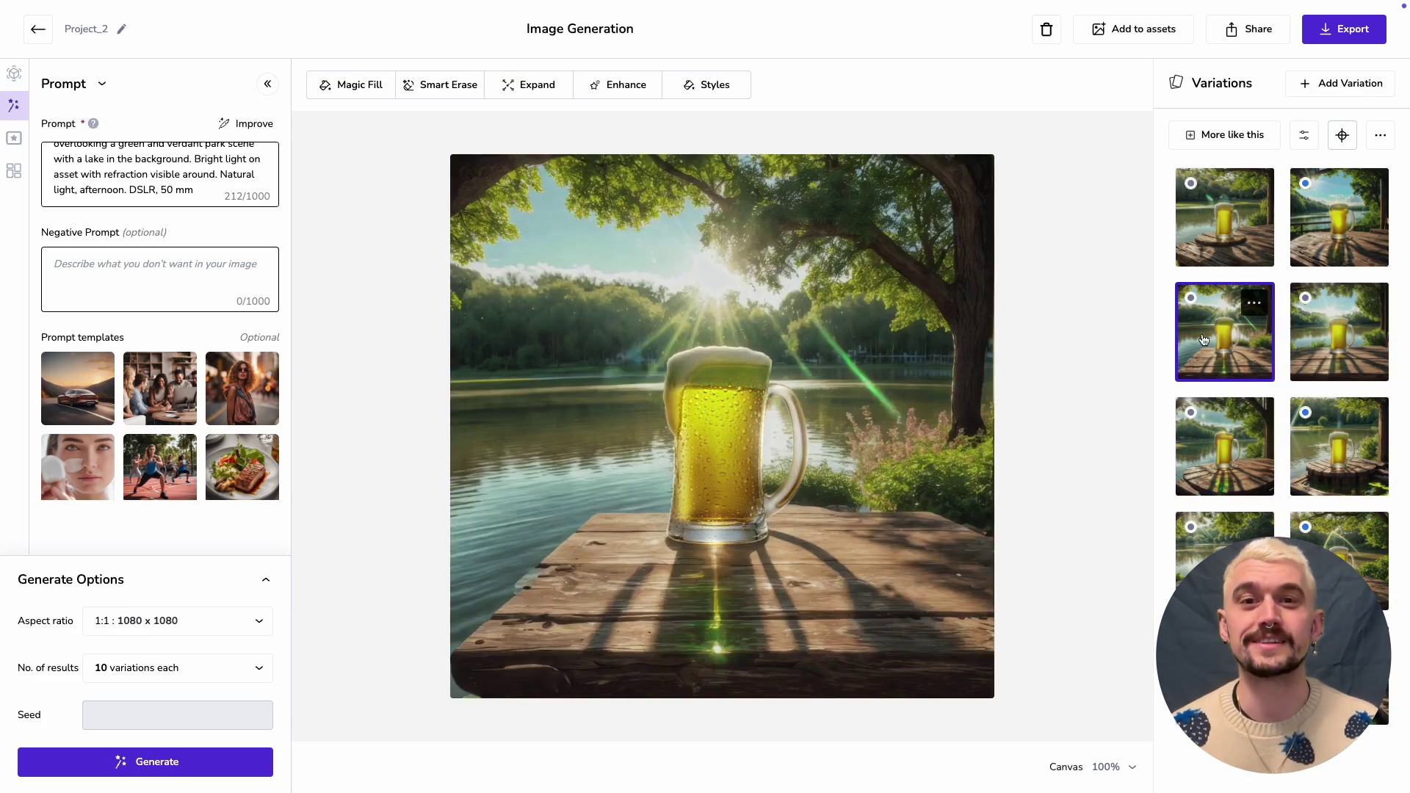
pyautogui.click(1354, 232)
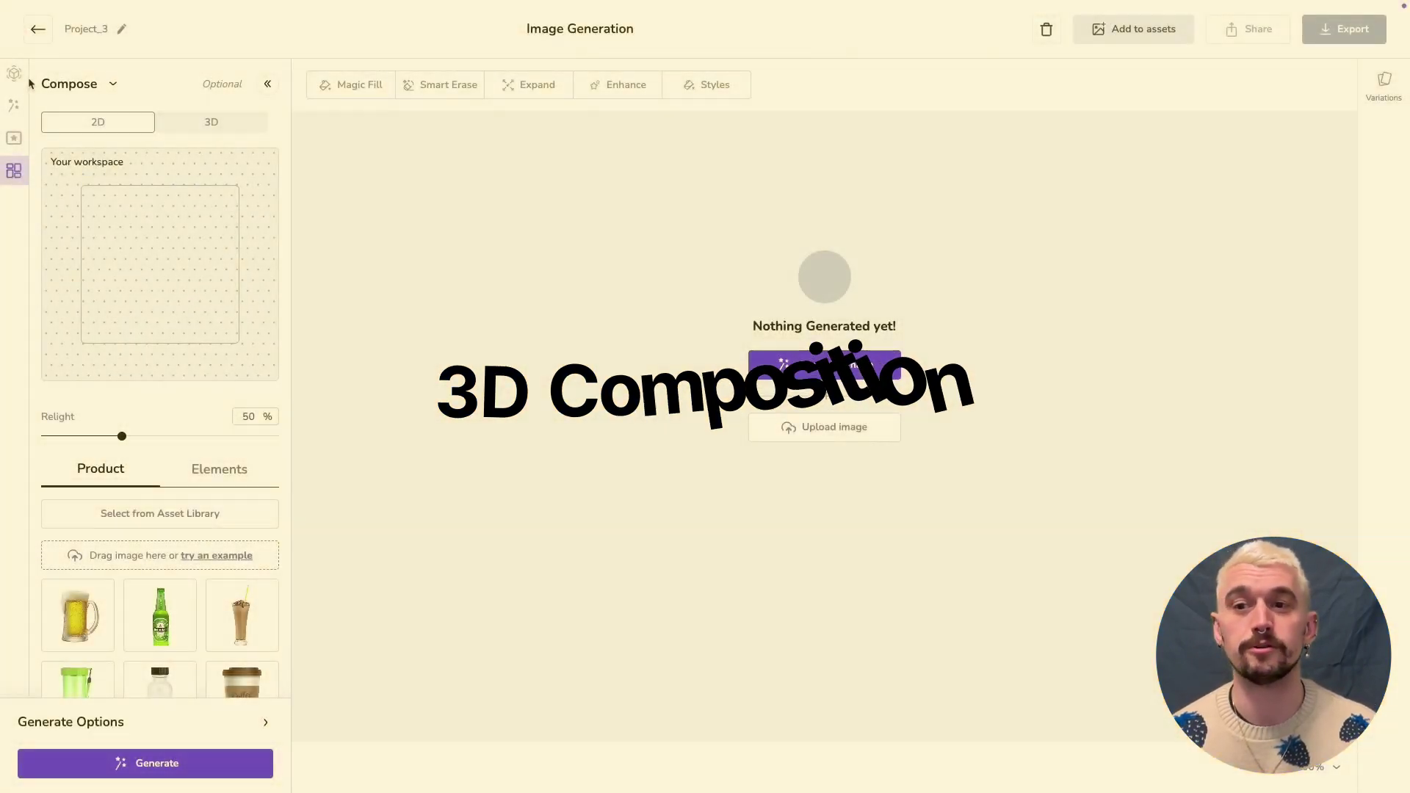
# Step: Select the Imagen model, switch the composition to 3D, and load the sneaker 3D file
pyautogui.click(14, 74)
pyautogui.click(221, 299)
pyautogui.click(13, 173)
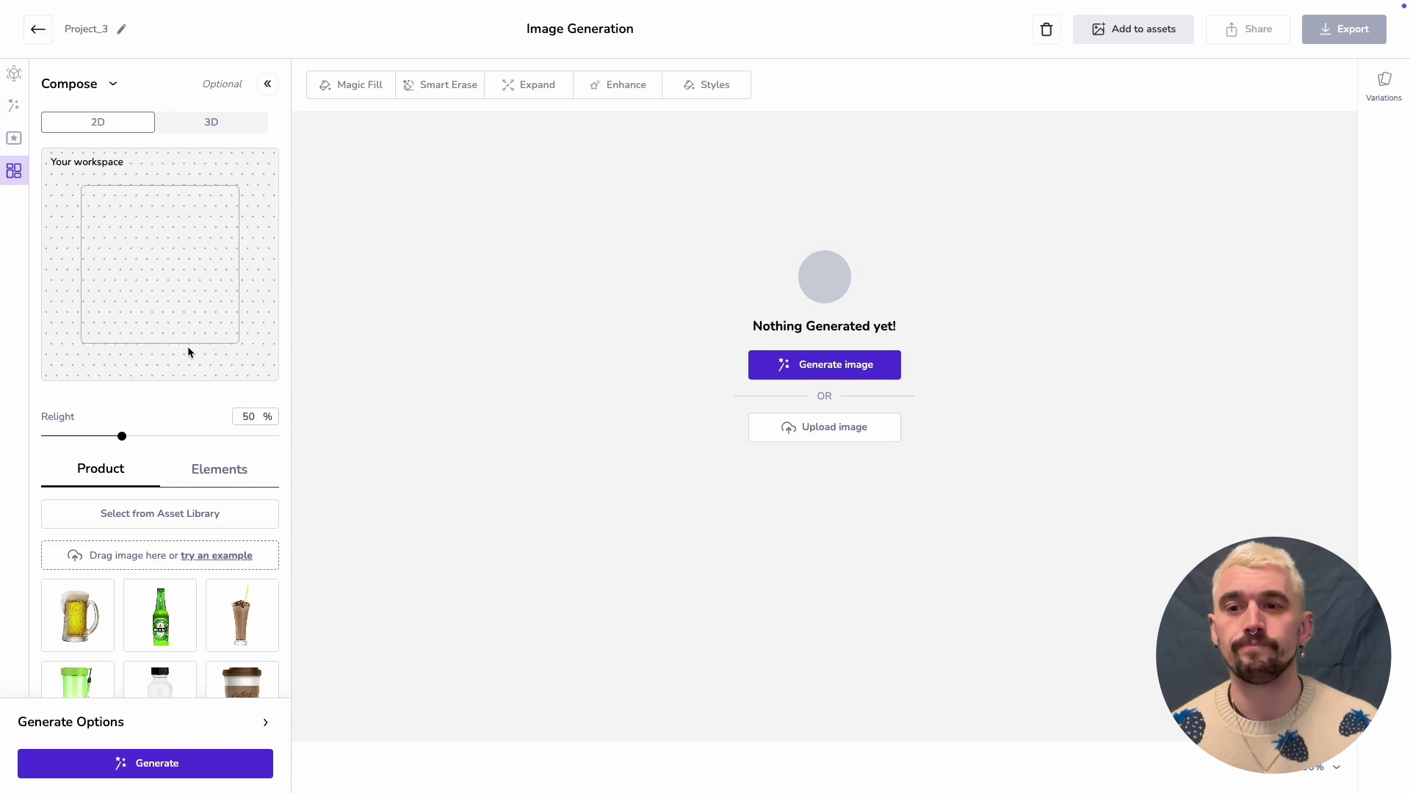
pyautogui.click(221, 122)
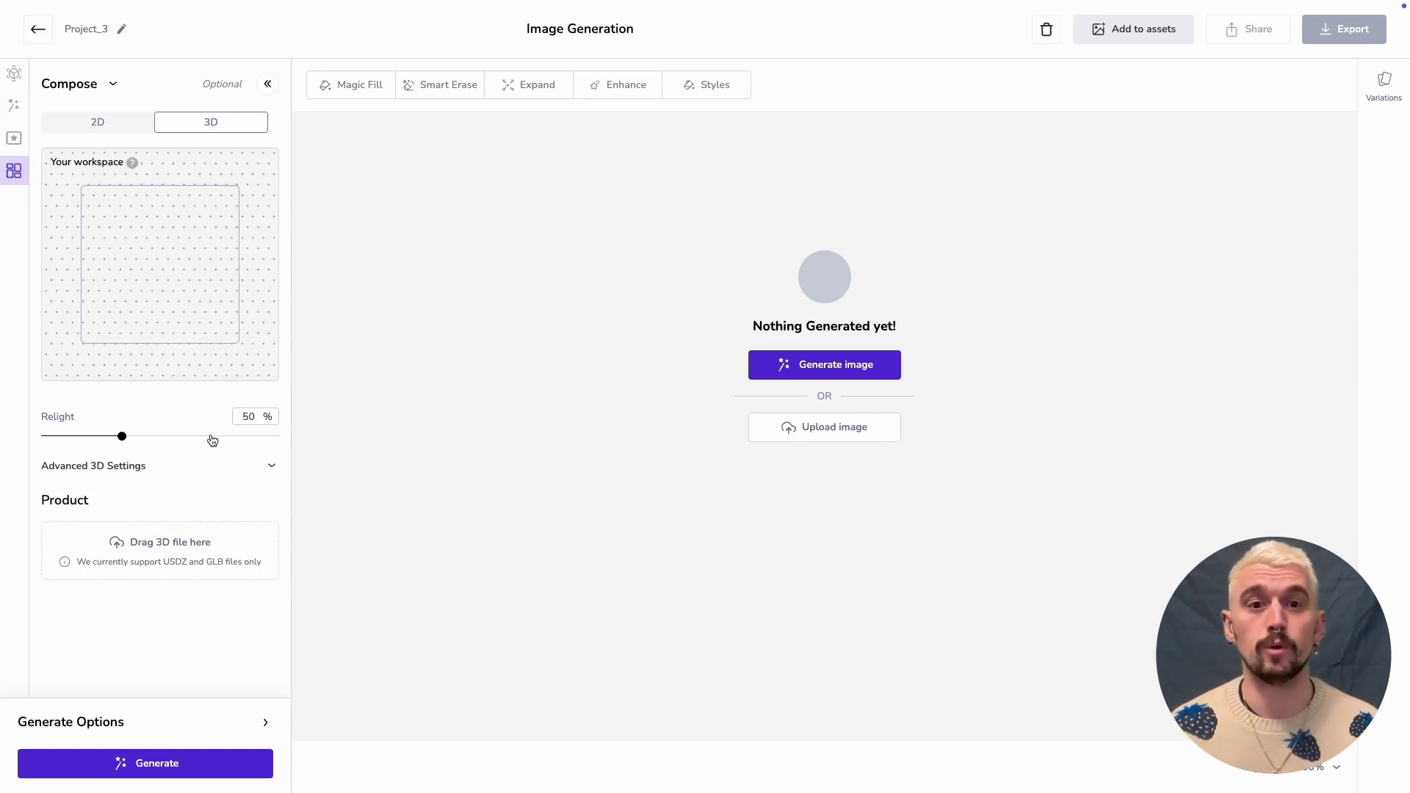
pyautogui.click(195, 542)
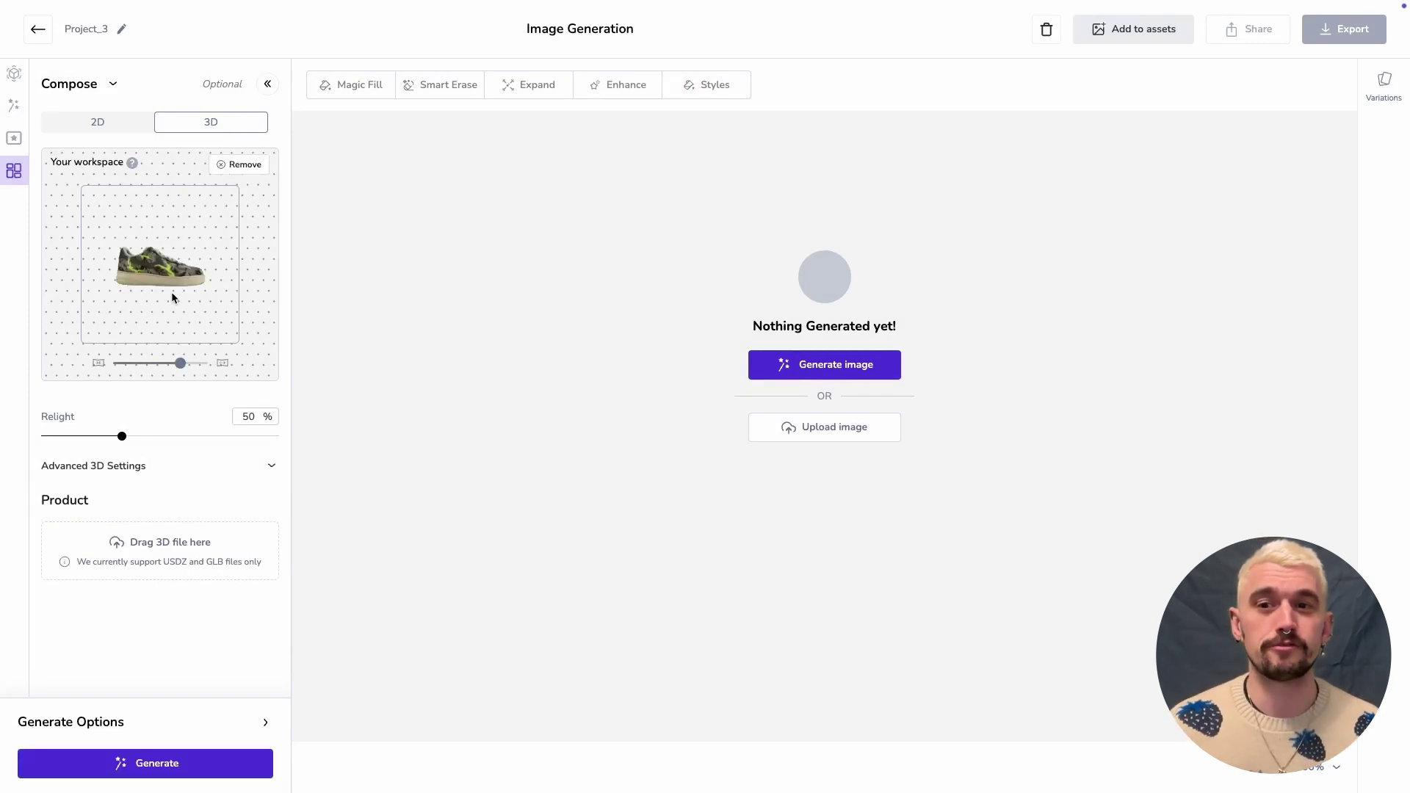
# Step: Rotate the sneaker to an angled view and set Relight to 95%
pyautogui.moveTo(180, 277)
pyautogui.mouseDown()
pyautogui.moveTo(142, 326)
pyautogui.moveTo(165, 274)
pyautogui.mouseUp()
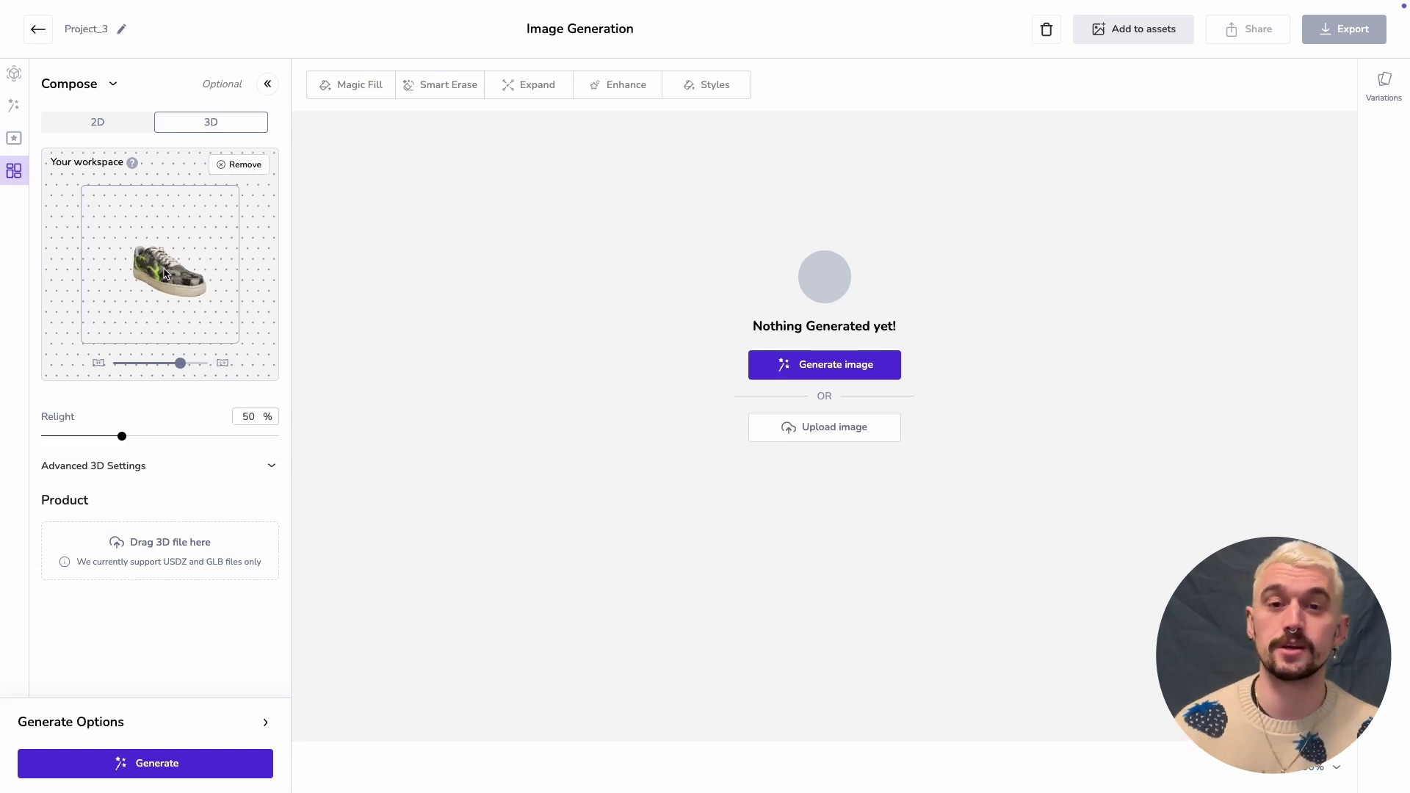
pyautogui.moveTo(126, 439); pyautogui.dragTo(191, 438)
# Step: Light the sneaker with Sunset HDR at 104% intensity, enable shadow, and set light direction to 0°
pyautogui.click(265, 469)
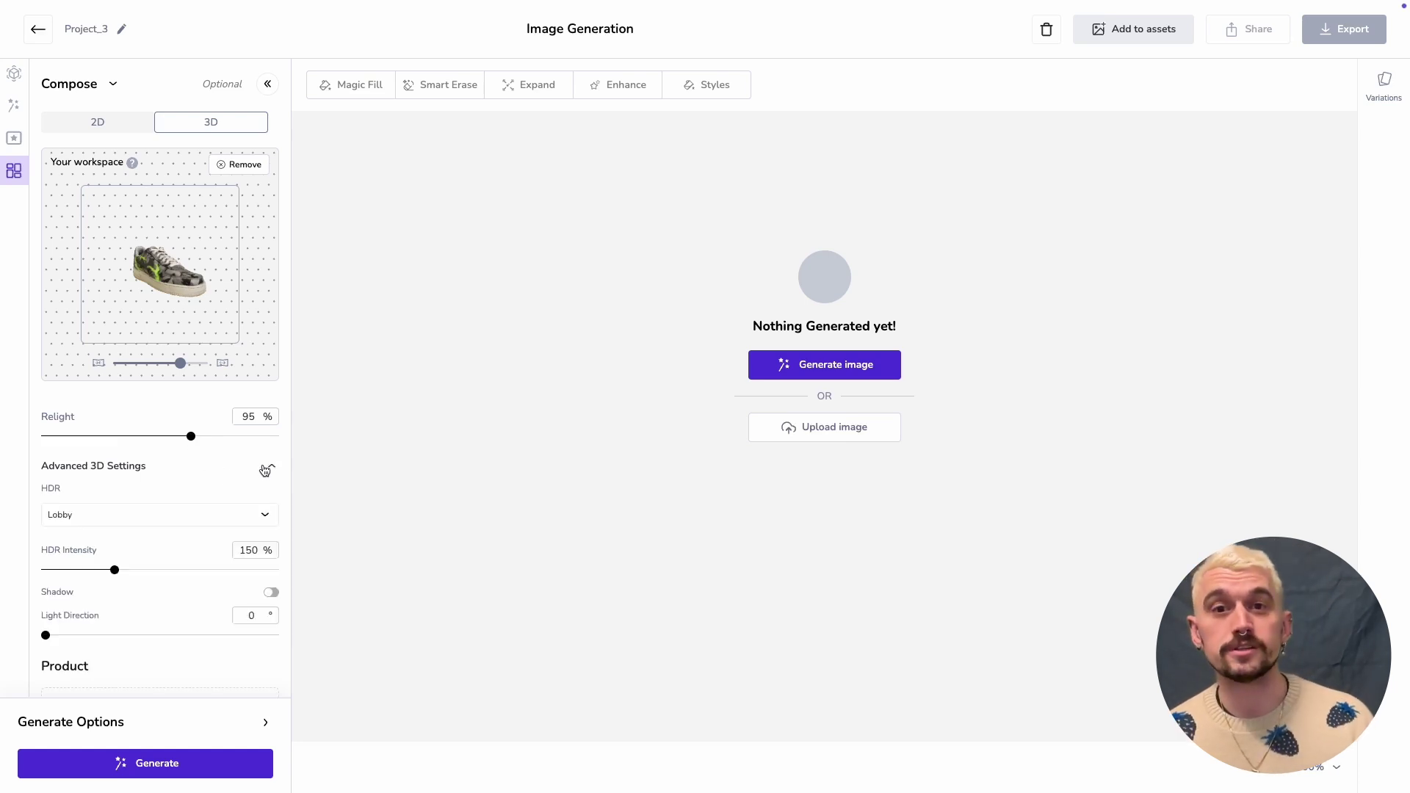
pyautogui.click(192, 522)
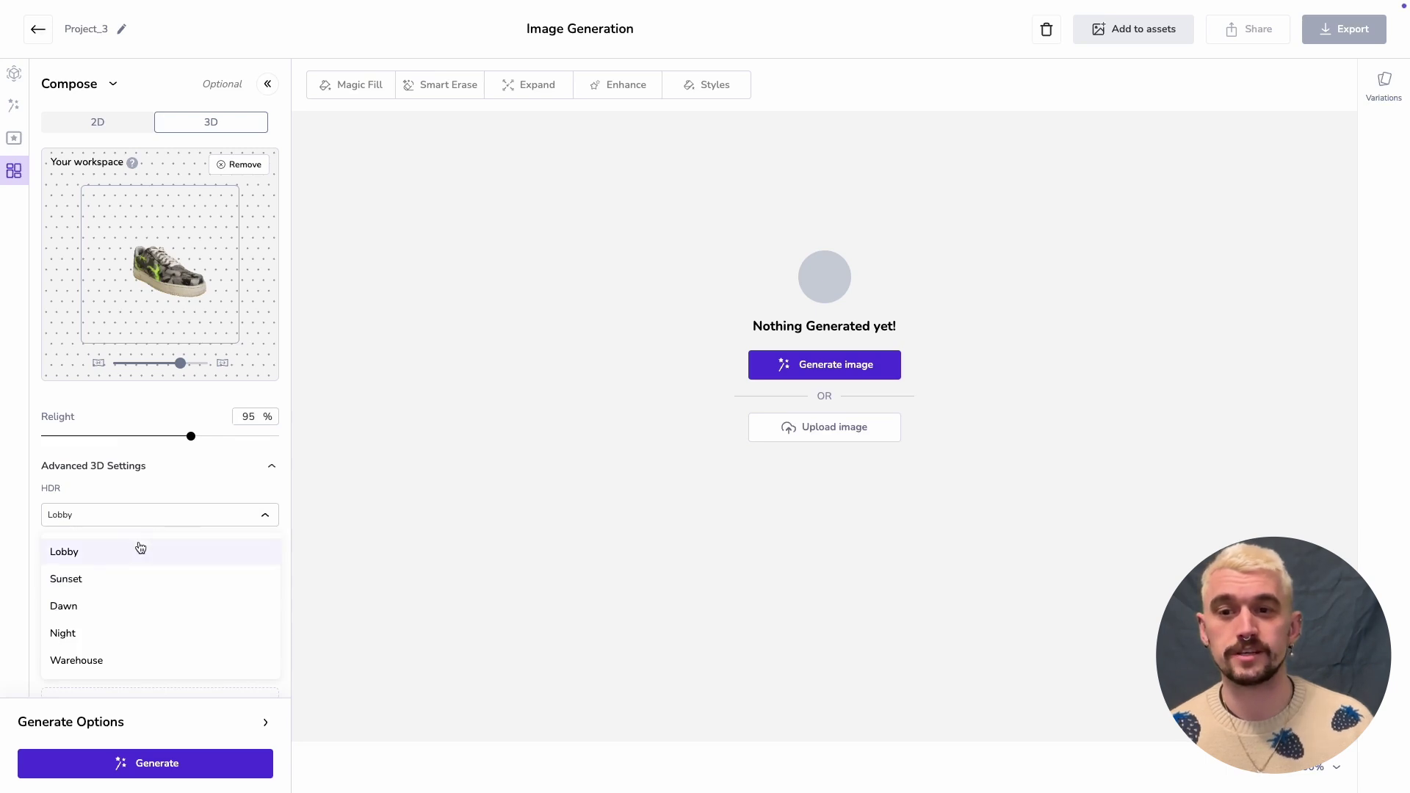
pyautogui.click(100, 577)
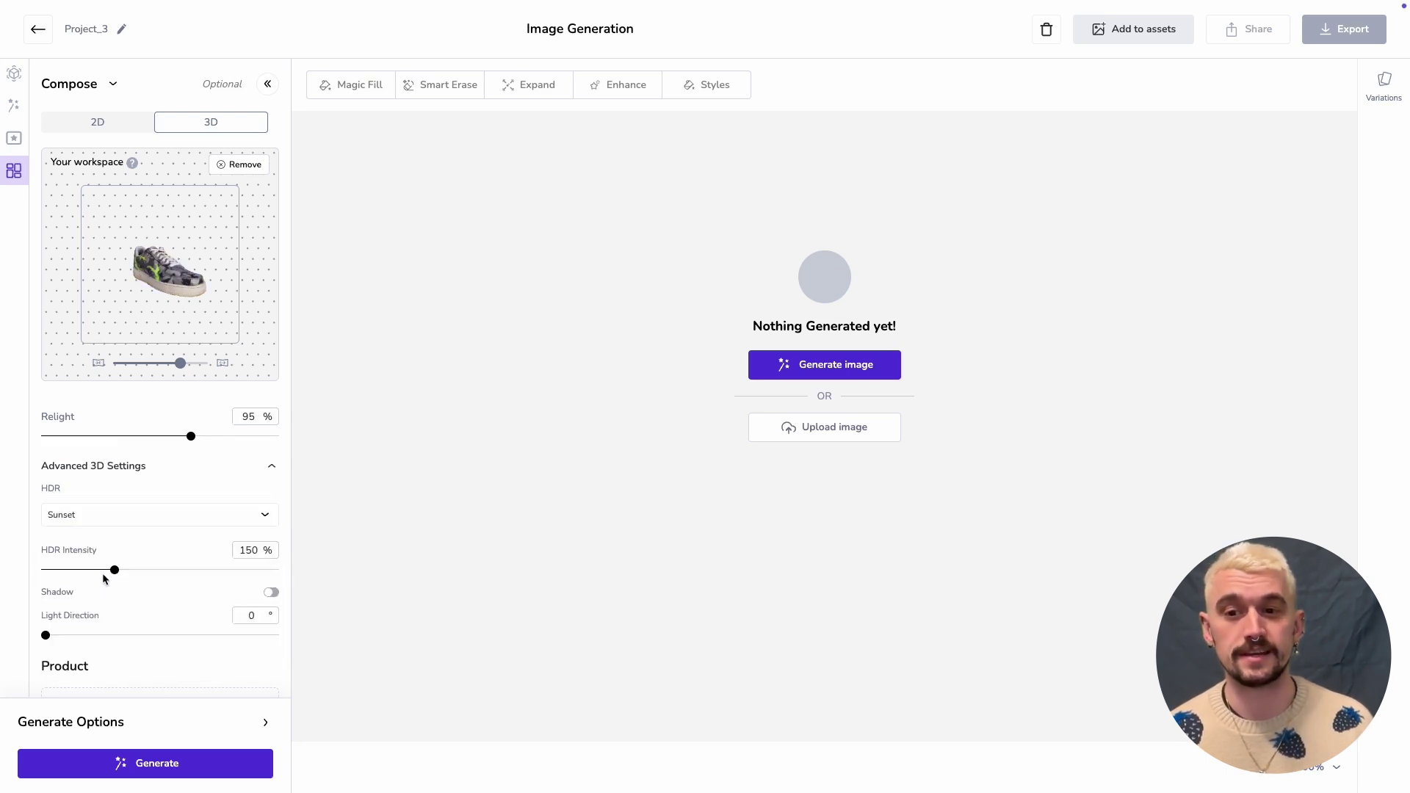
pyautogui.moveTo(115, 571); pyautogui.dragTo(94, 571)
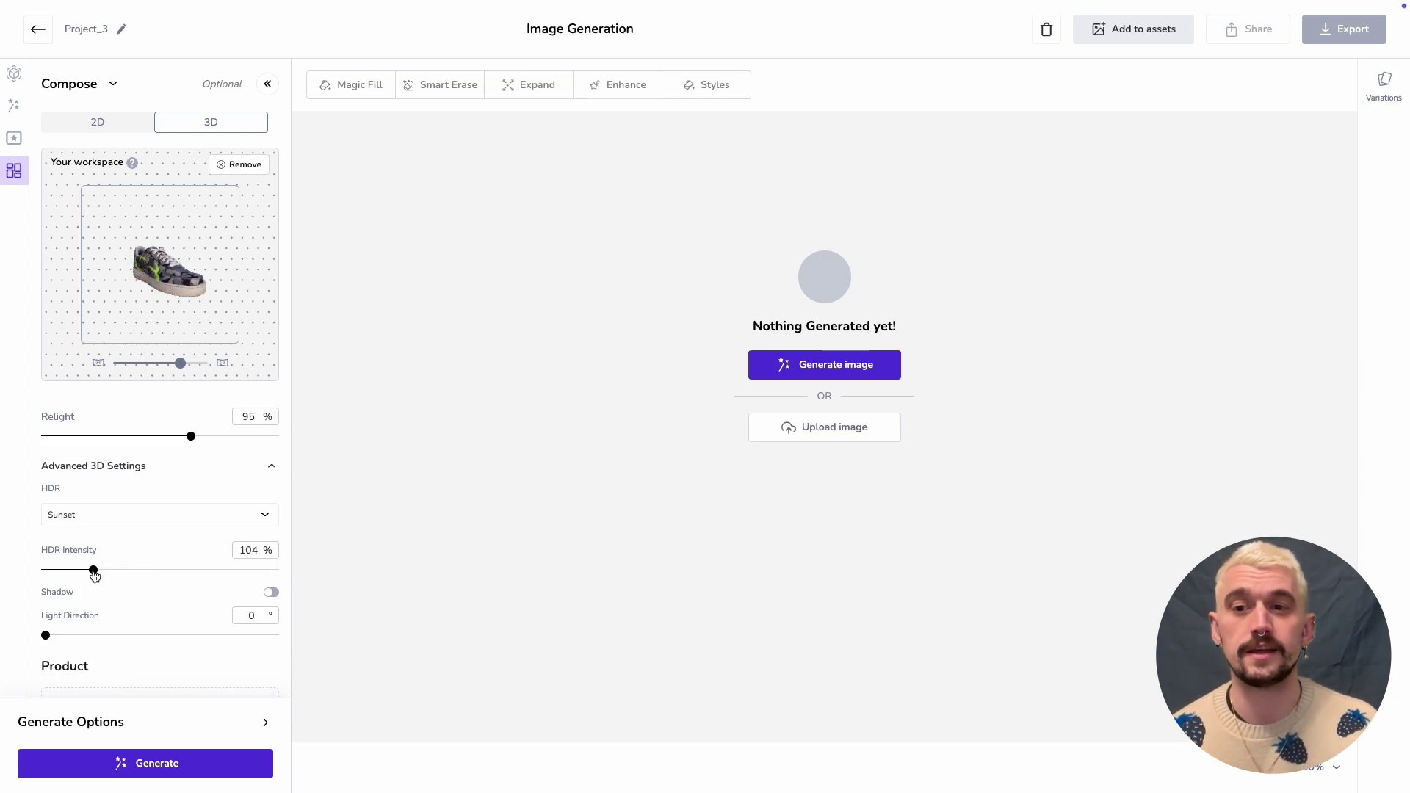
pyautogui.click(273, 595)
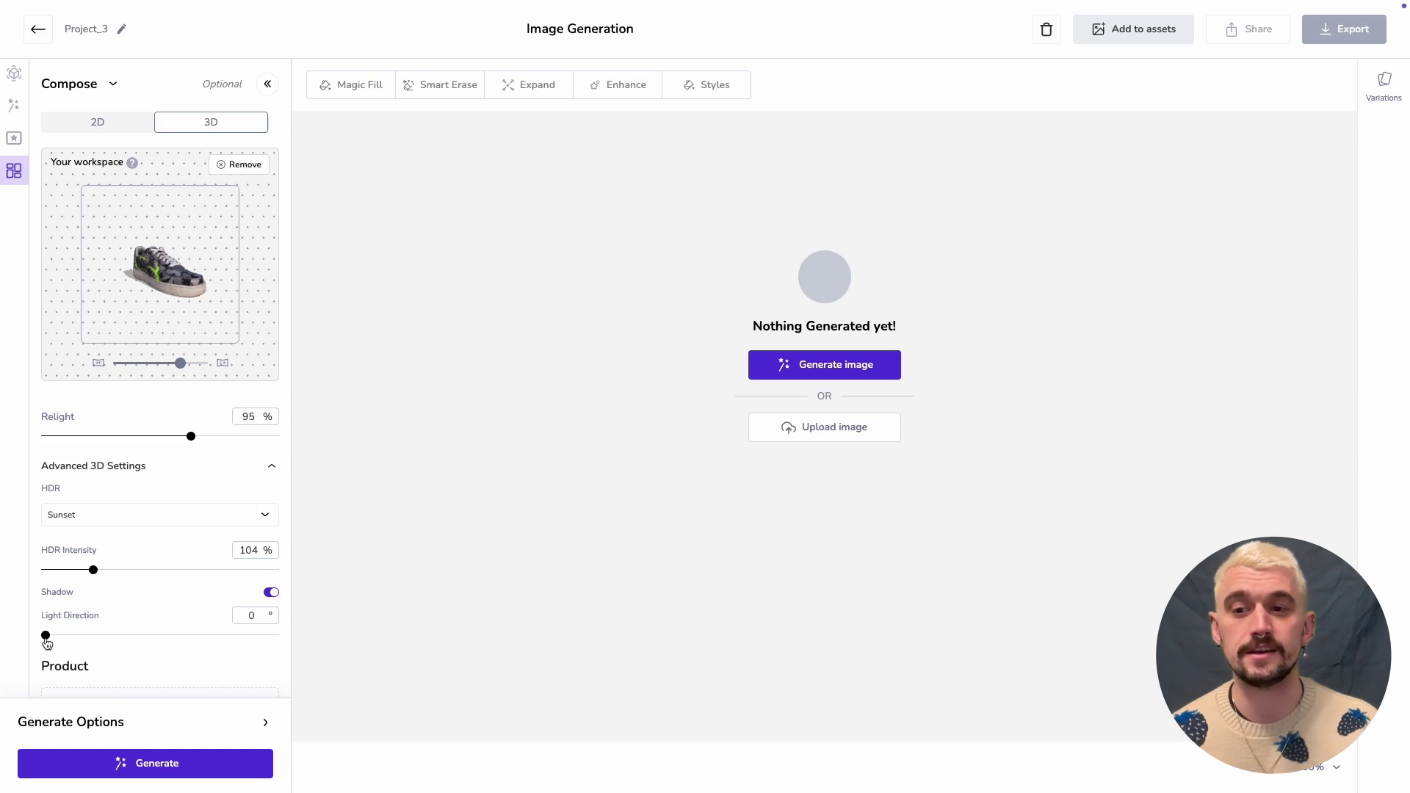
pyautogui.moveTo(46, 642)
pyautogui.mouseDown()
pyautogui.moveTo(226, 654)
pyautogui.moveTo(42, 648)
pyautogui.mouseUp()
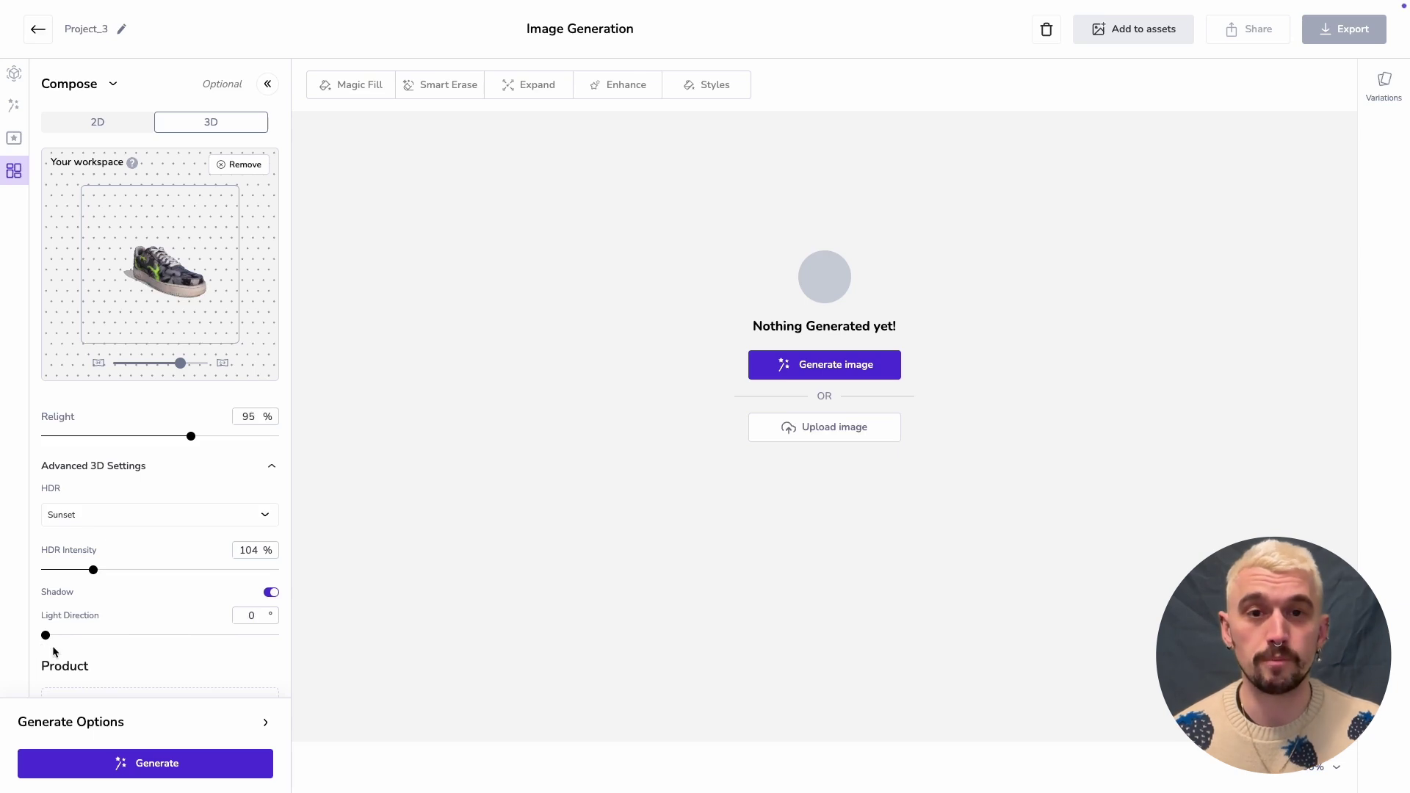
pyautogui.scroll(-1, 78, 654)
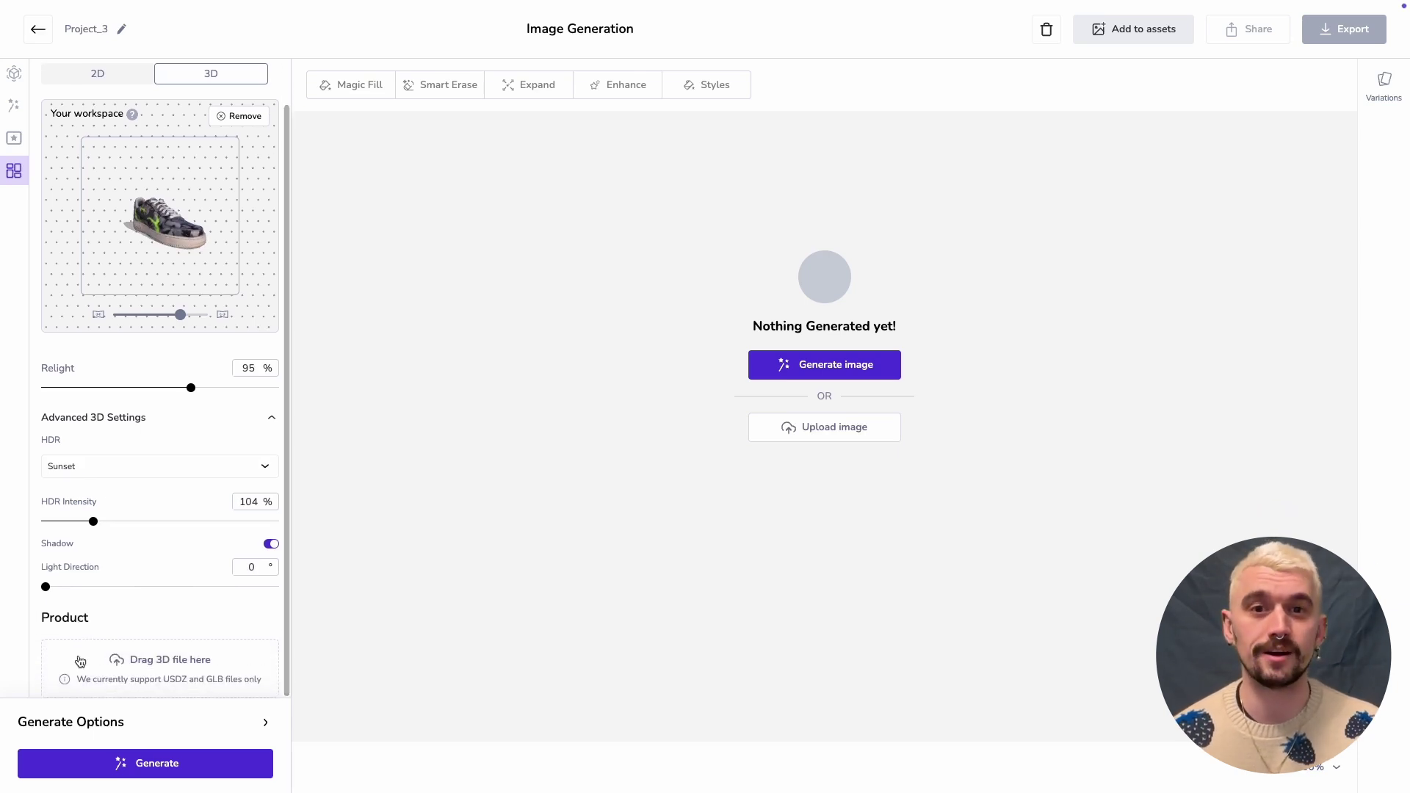
# Step: Paste the golden-hour graffiti skate-ramp scene into the prompt
pyautogui.click(17, 108)
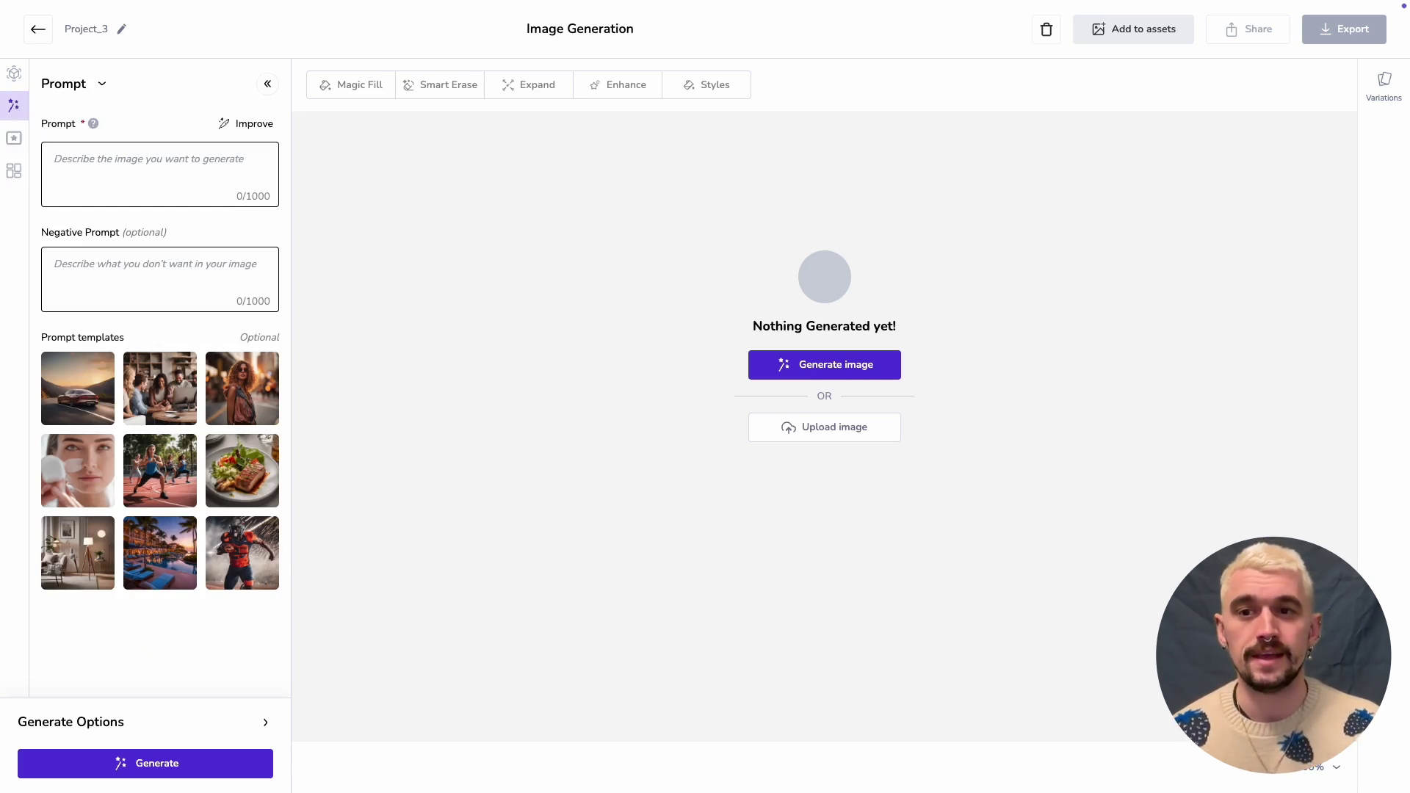
pyautogui.click(99, 162)
pyautogui.write('Generate asset sitting on a chipboard skate ramp in the early evening, graffitied walls out of focus in the background. Golden hour, shadow behind asset. Green and red accents throughout background. COLR, 16:9')
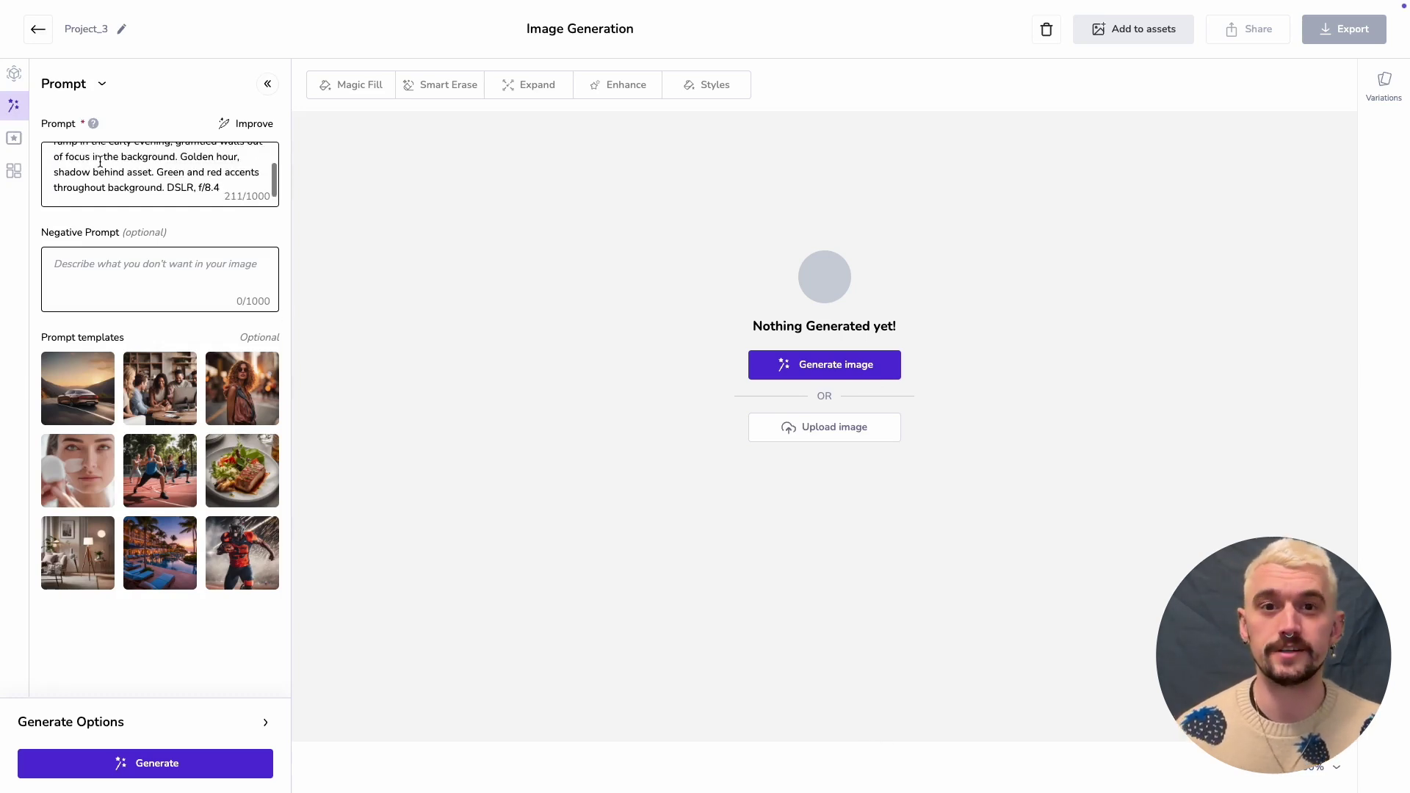
pyautogui.scroll(2, 100, 161)
pyautogui.scroll(-1, 100, 161)
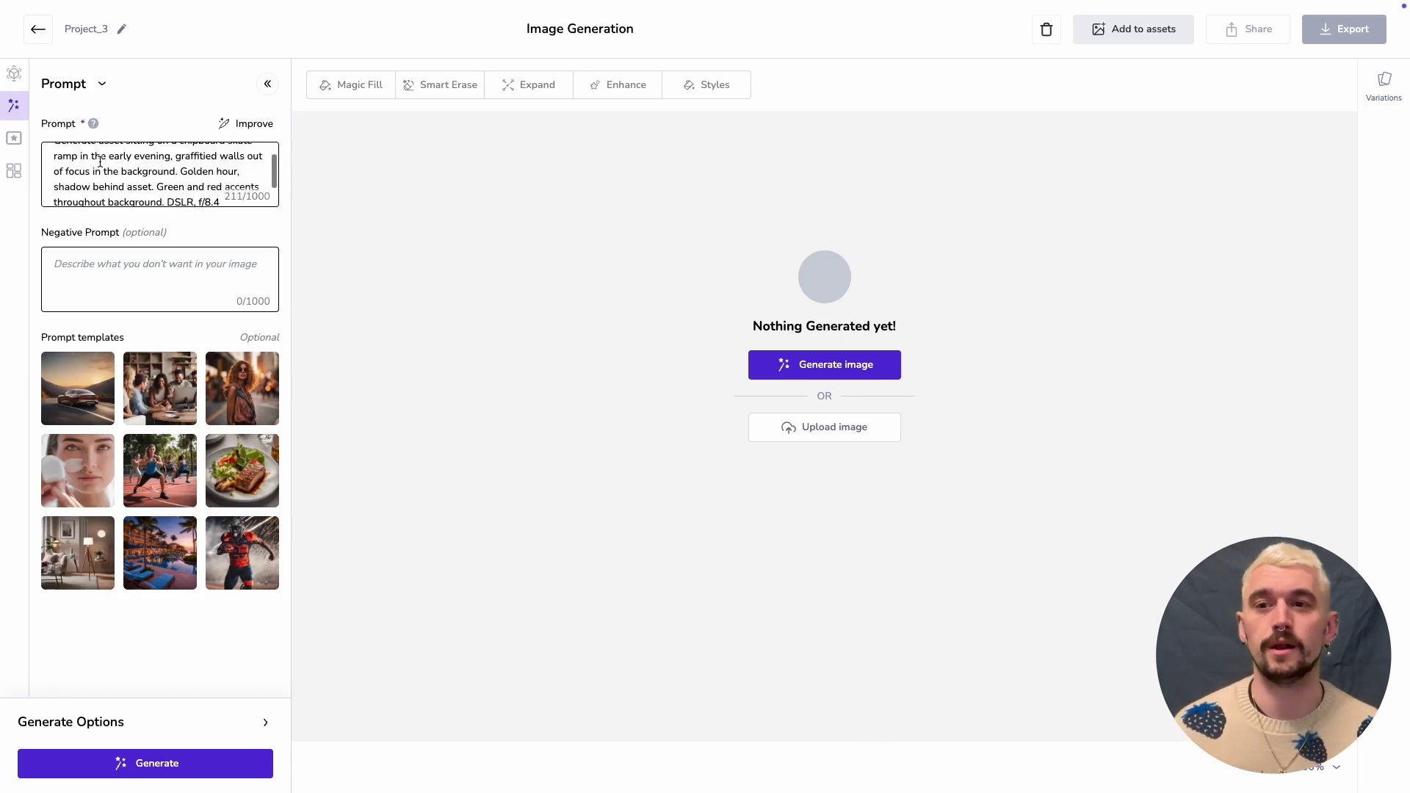
pyautogui.scroll(-2, 100, 162)
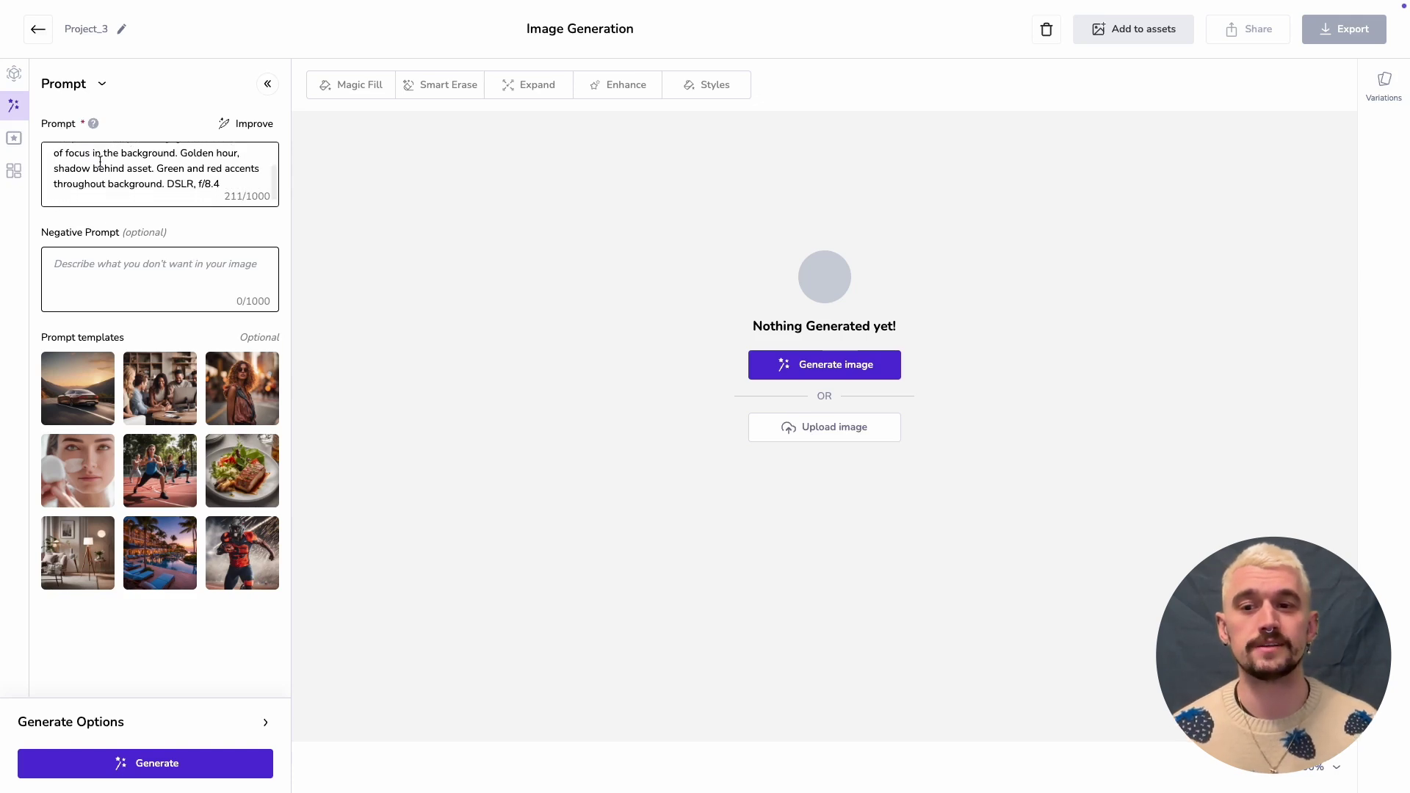
pyautogui.scroll(-1, 100, 162)
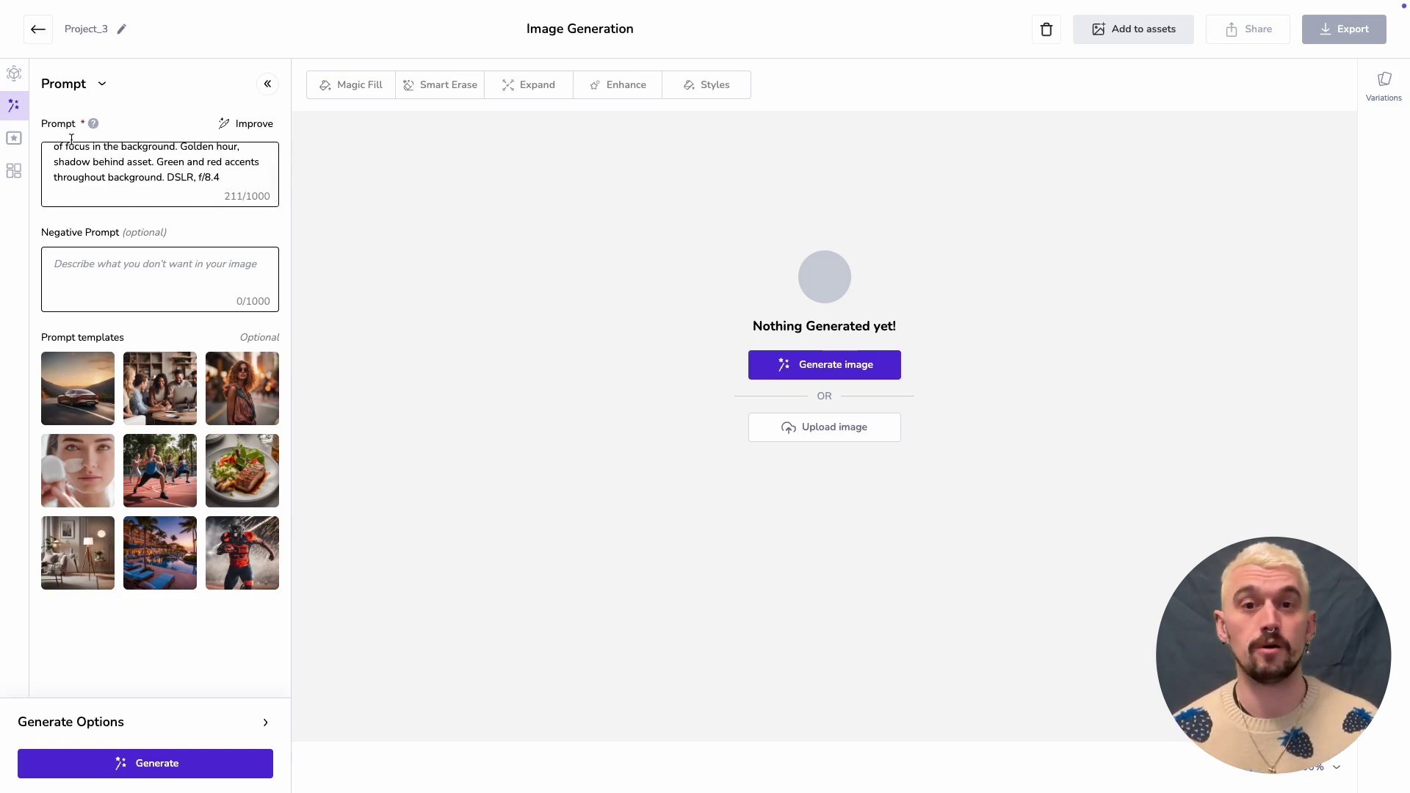
# Step: With Imagen at 1:1, request 10 variations and generate the sneaker images
pyautogui.click(15, 77)
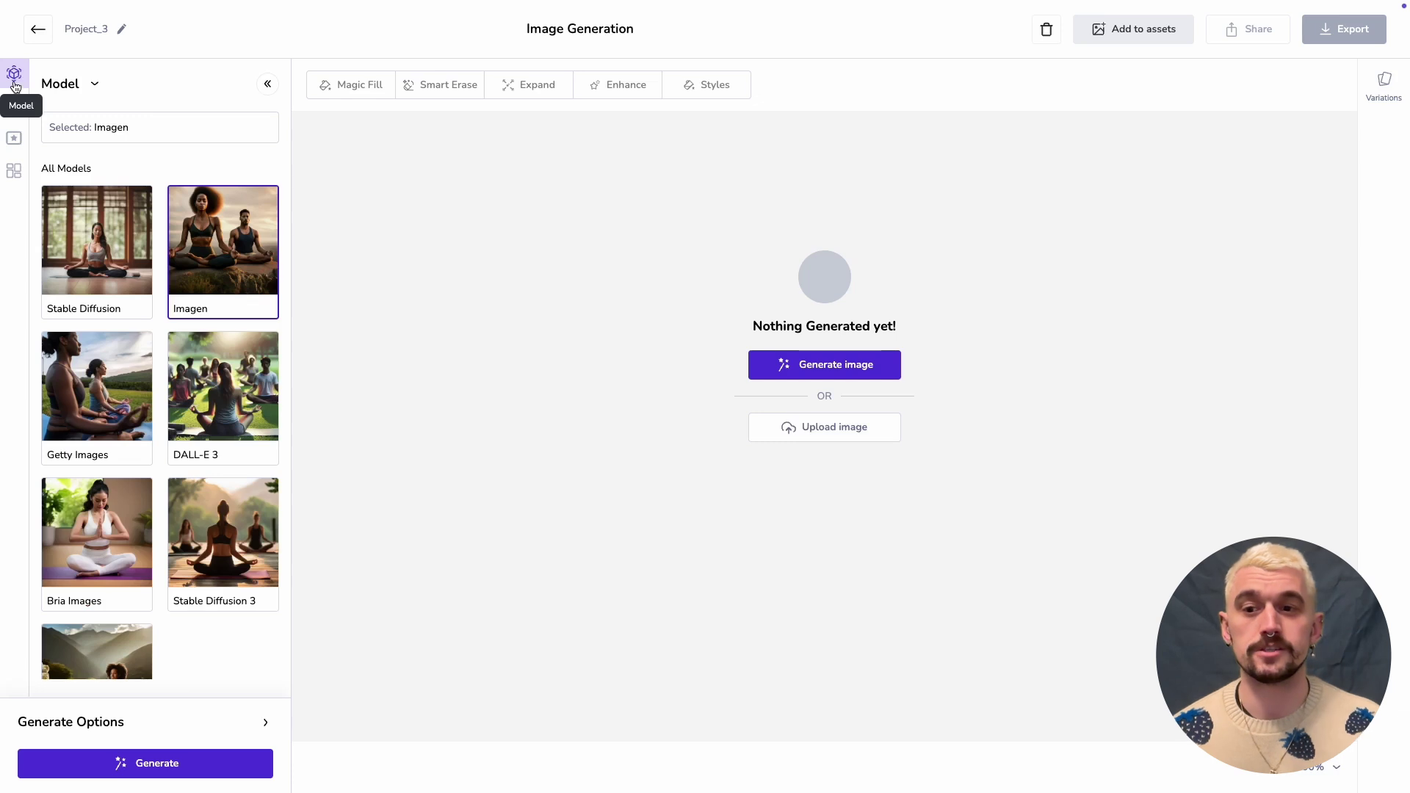
pyautogui.click(262, 725)
pyautogui.click(185, 667)
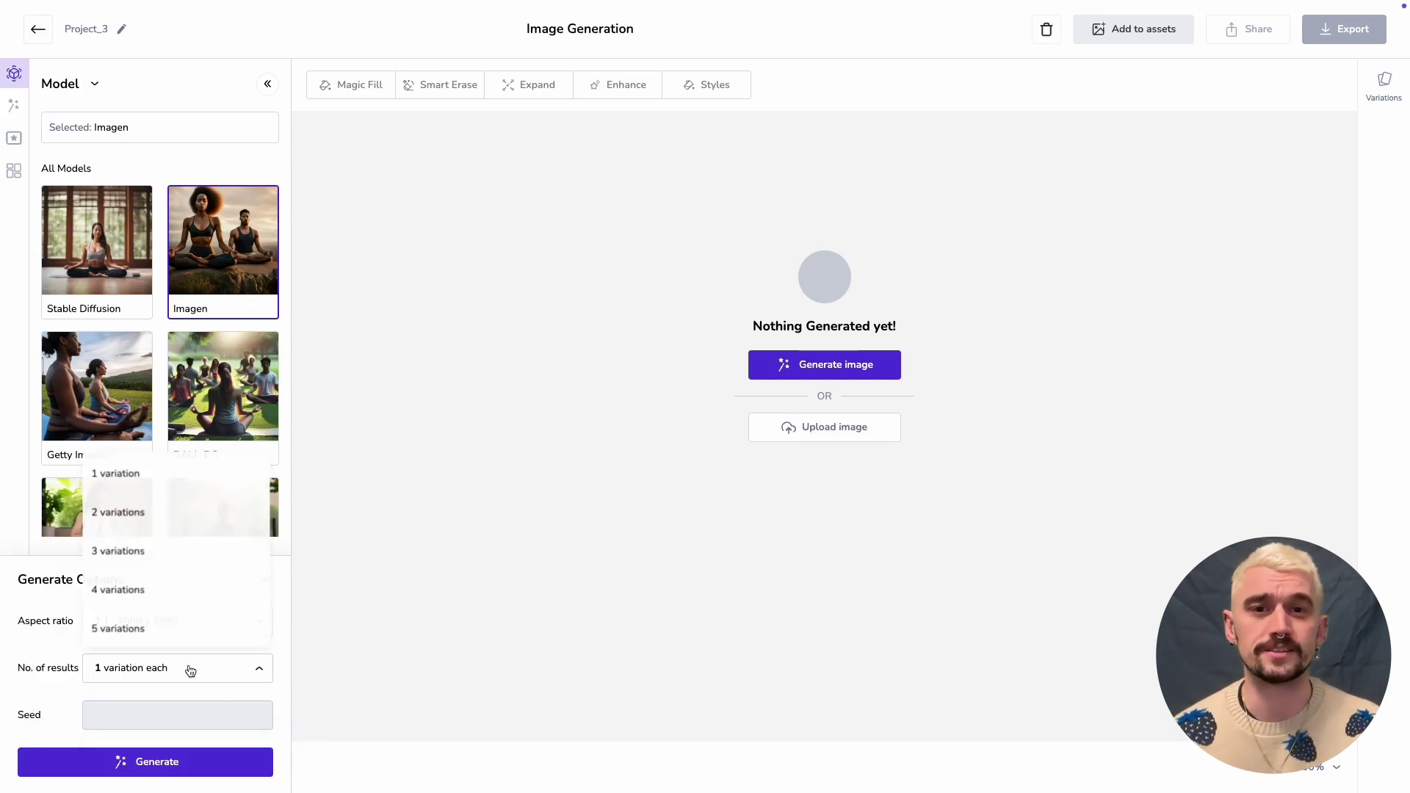
pyautogui.scroll(-3, 138, 619)
pyautogui.click(136, 619)
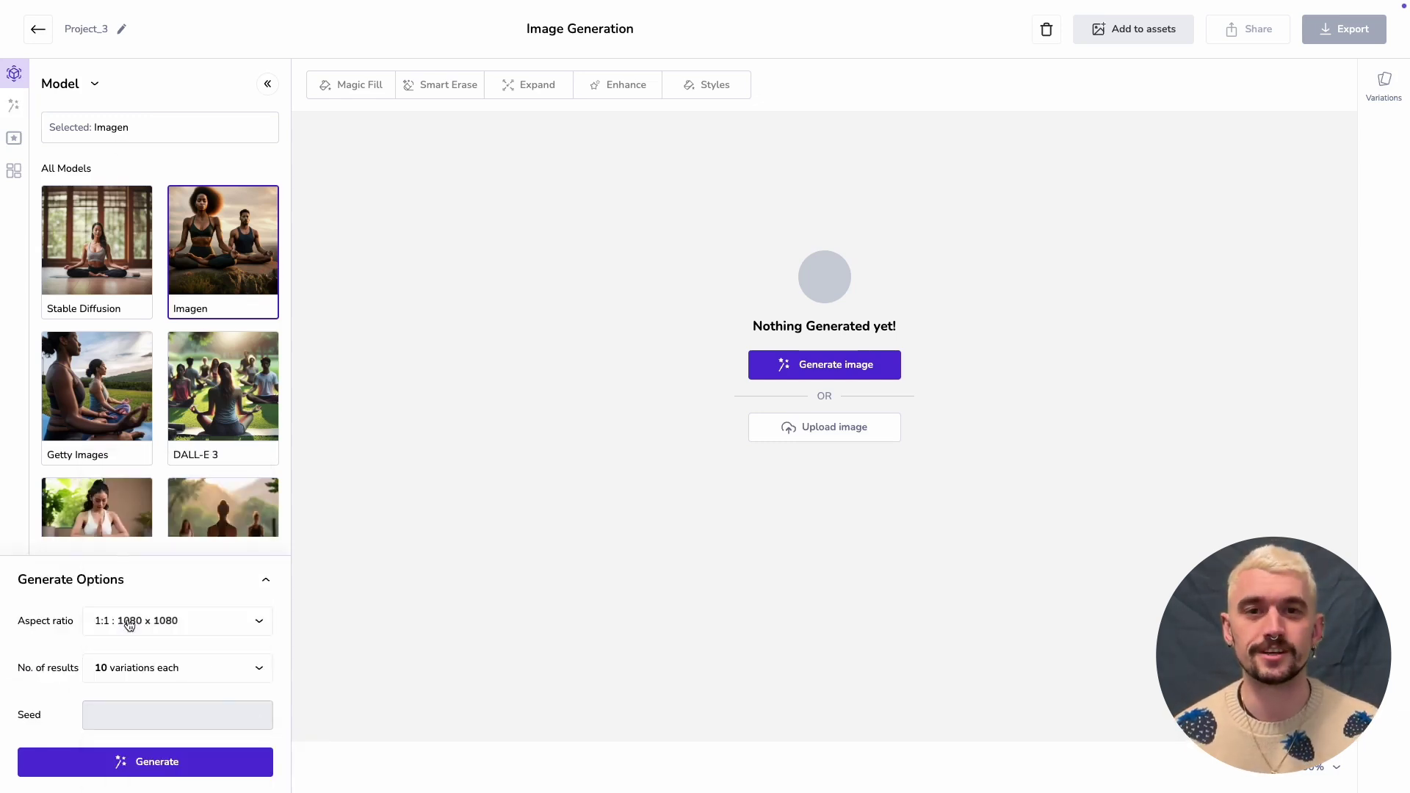
pyautogui.click(190, 757)
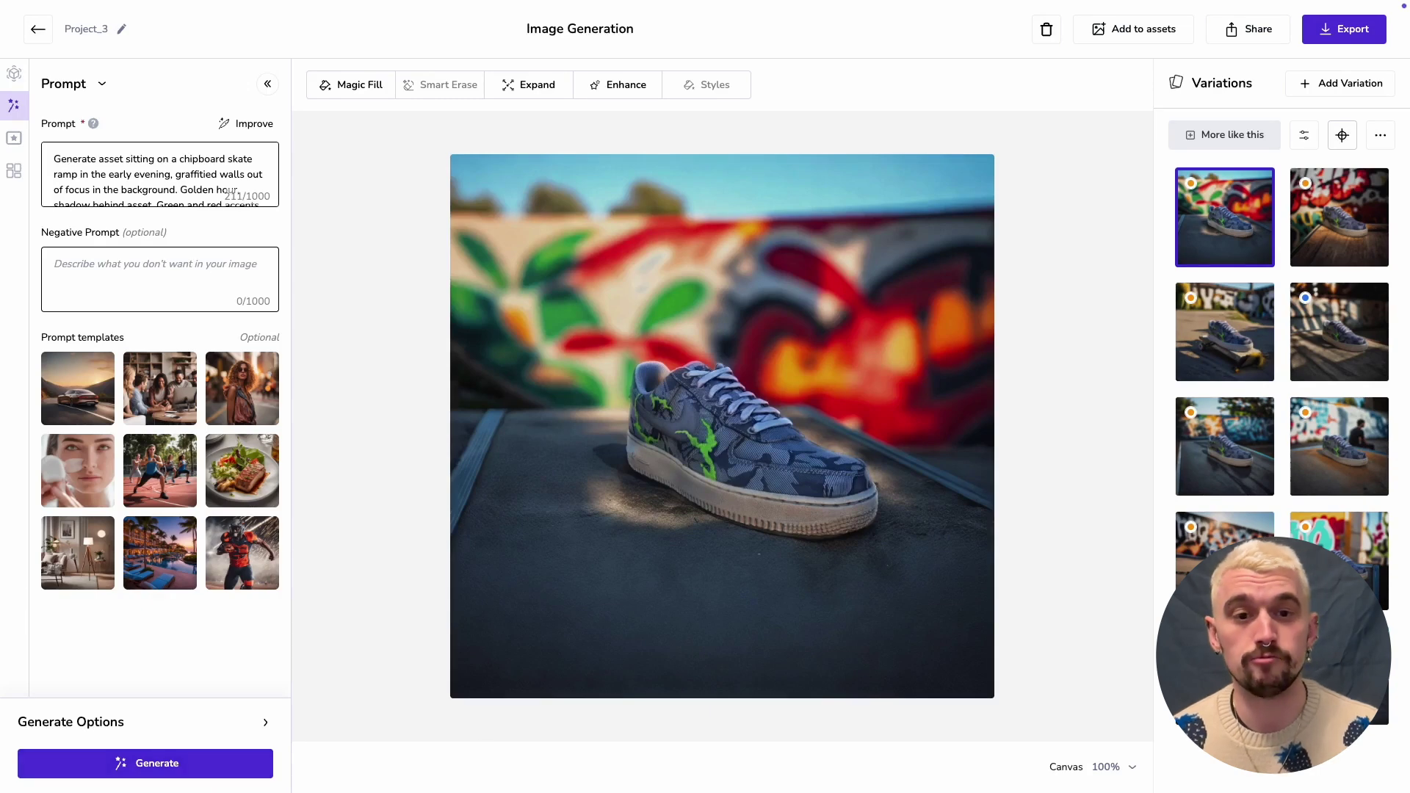
pyautogui.click(1339, 675)
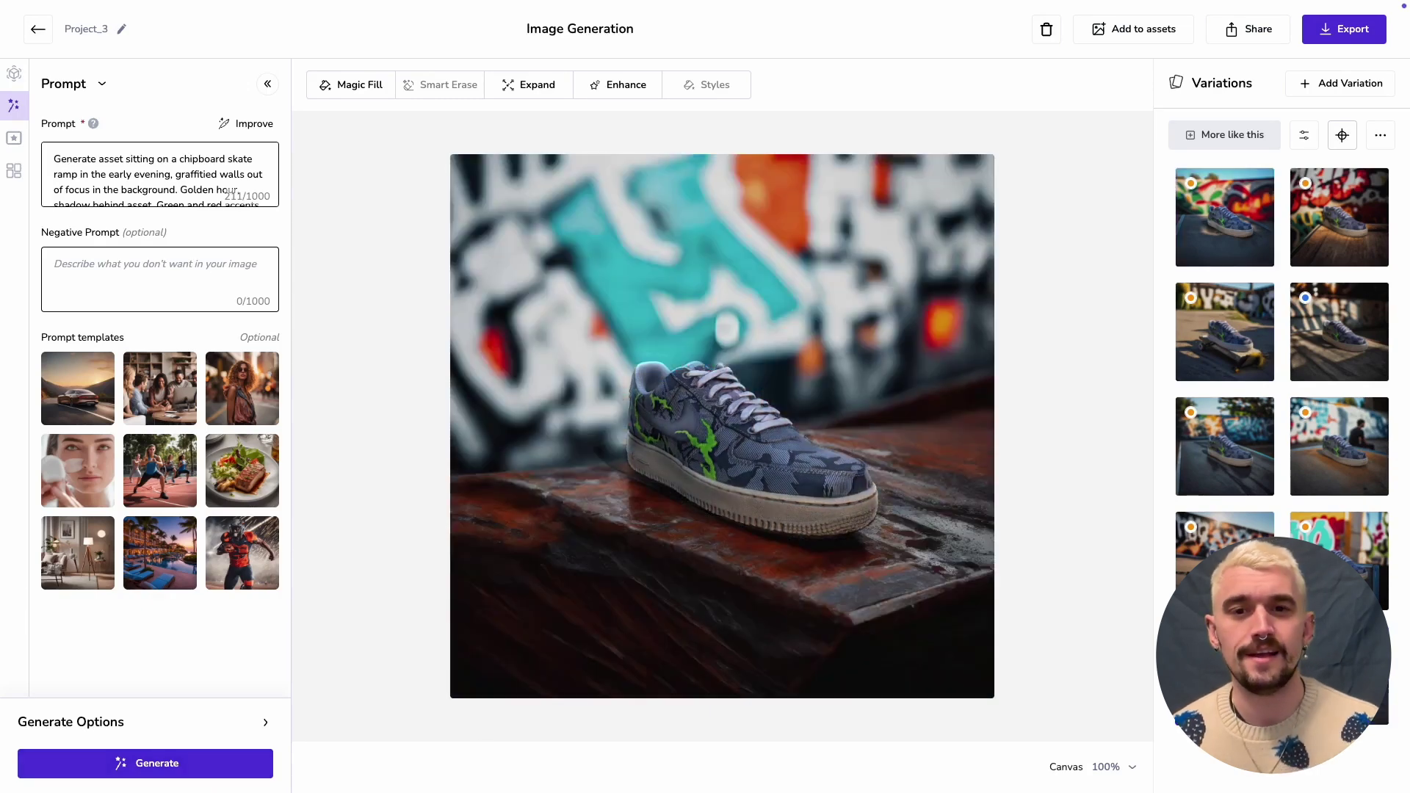
pyautogui.click(1338, 552)
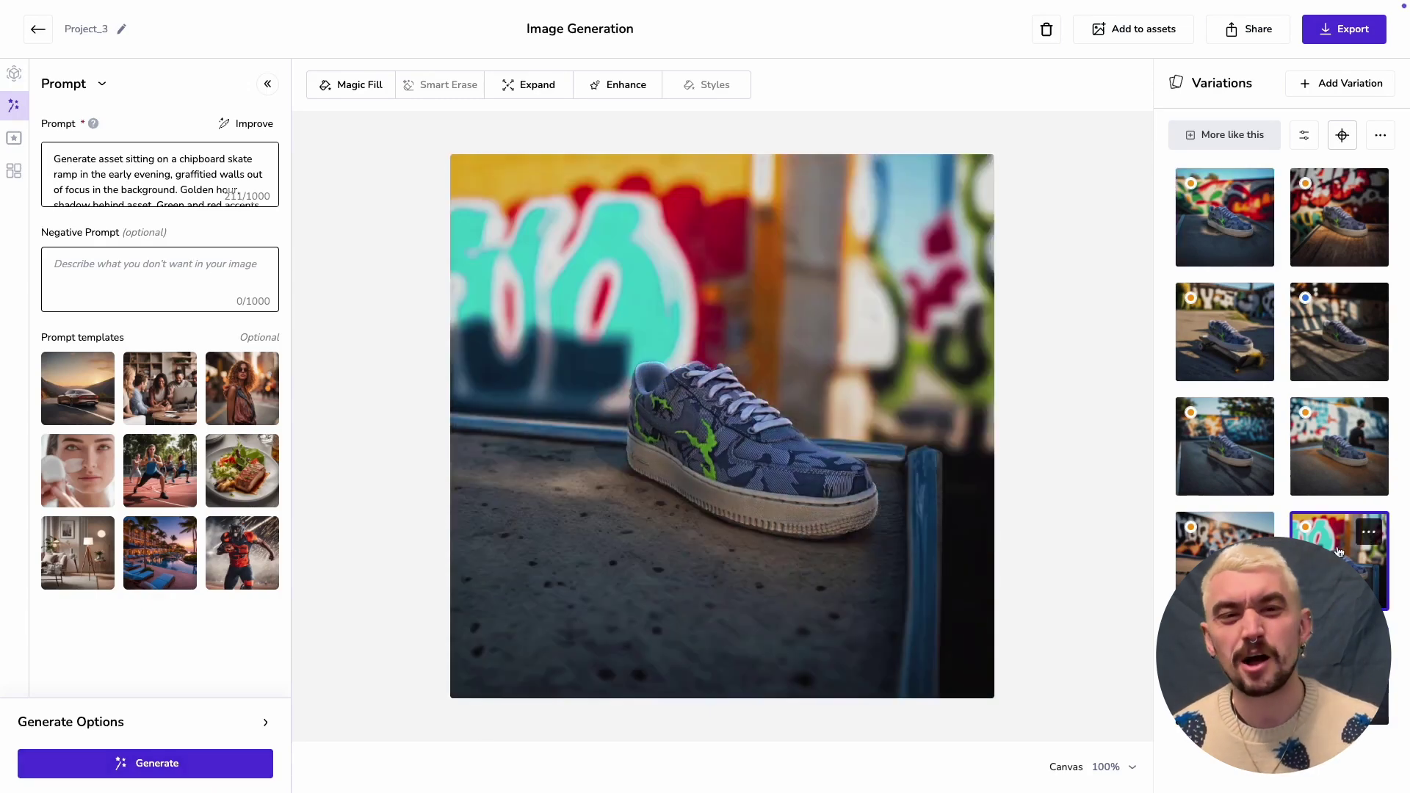
pyautogui.click(1224, 547)
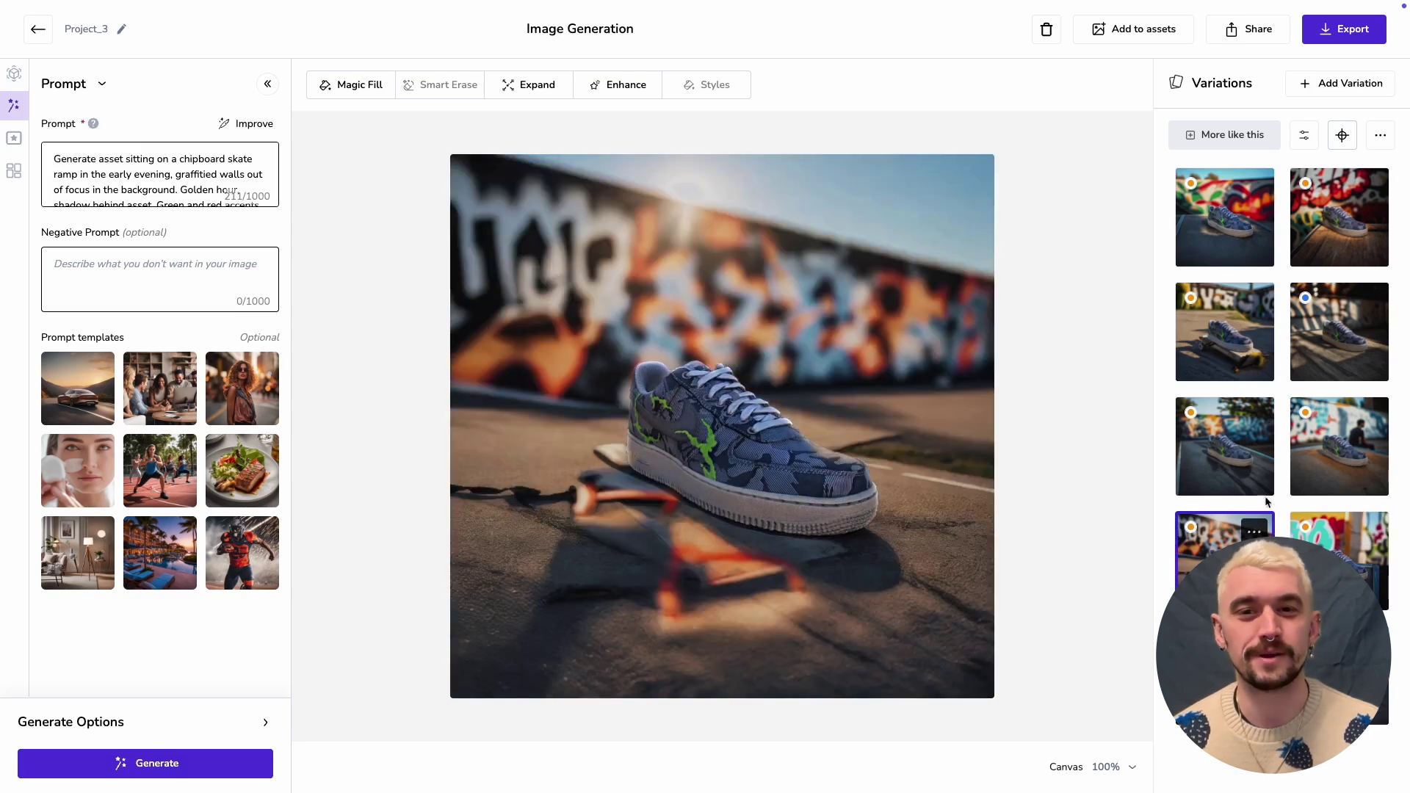
pyautogui.click(1309, 459)
pyautogui.click(1234, 469)
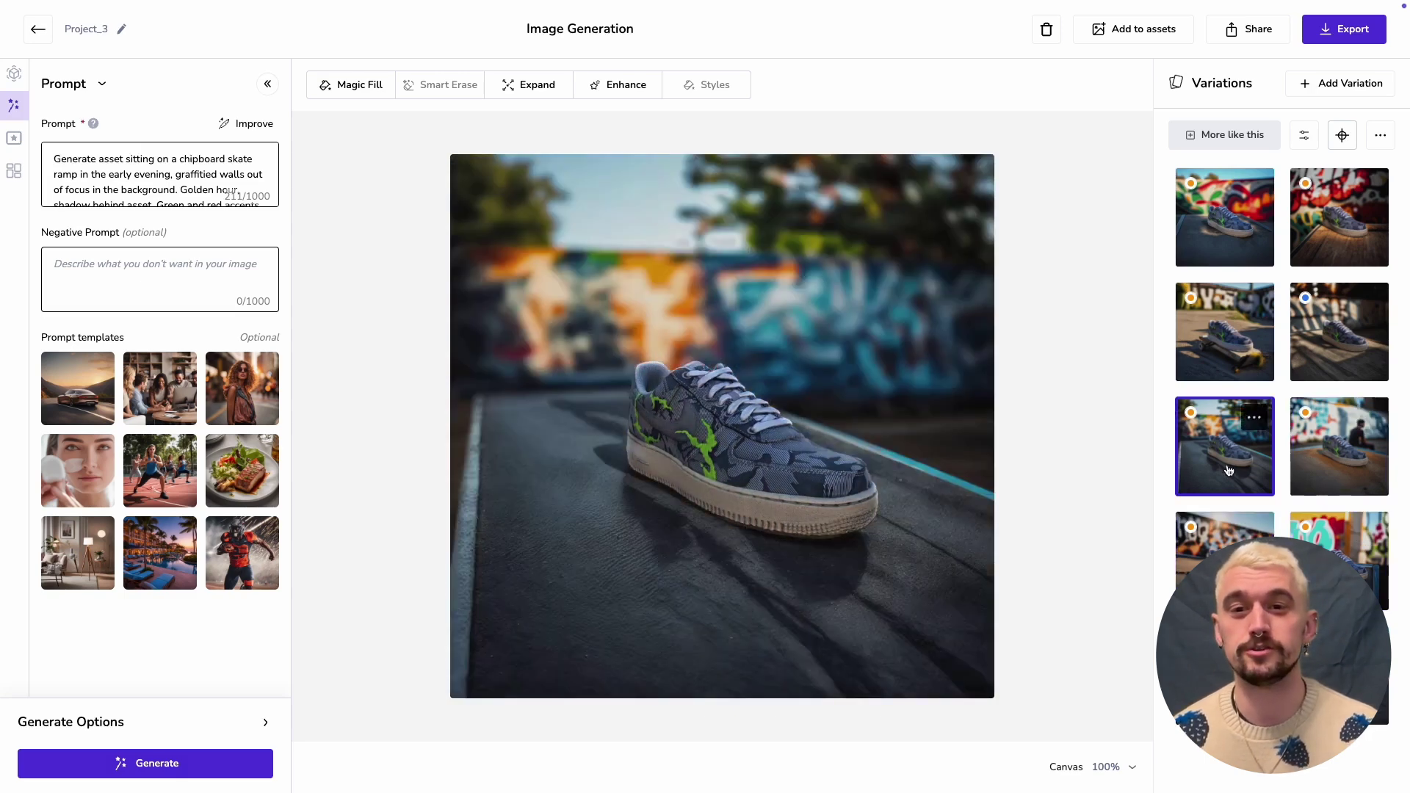
pyautogui.click(1337, 334)
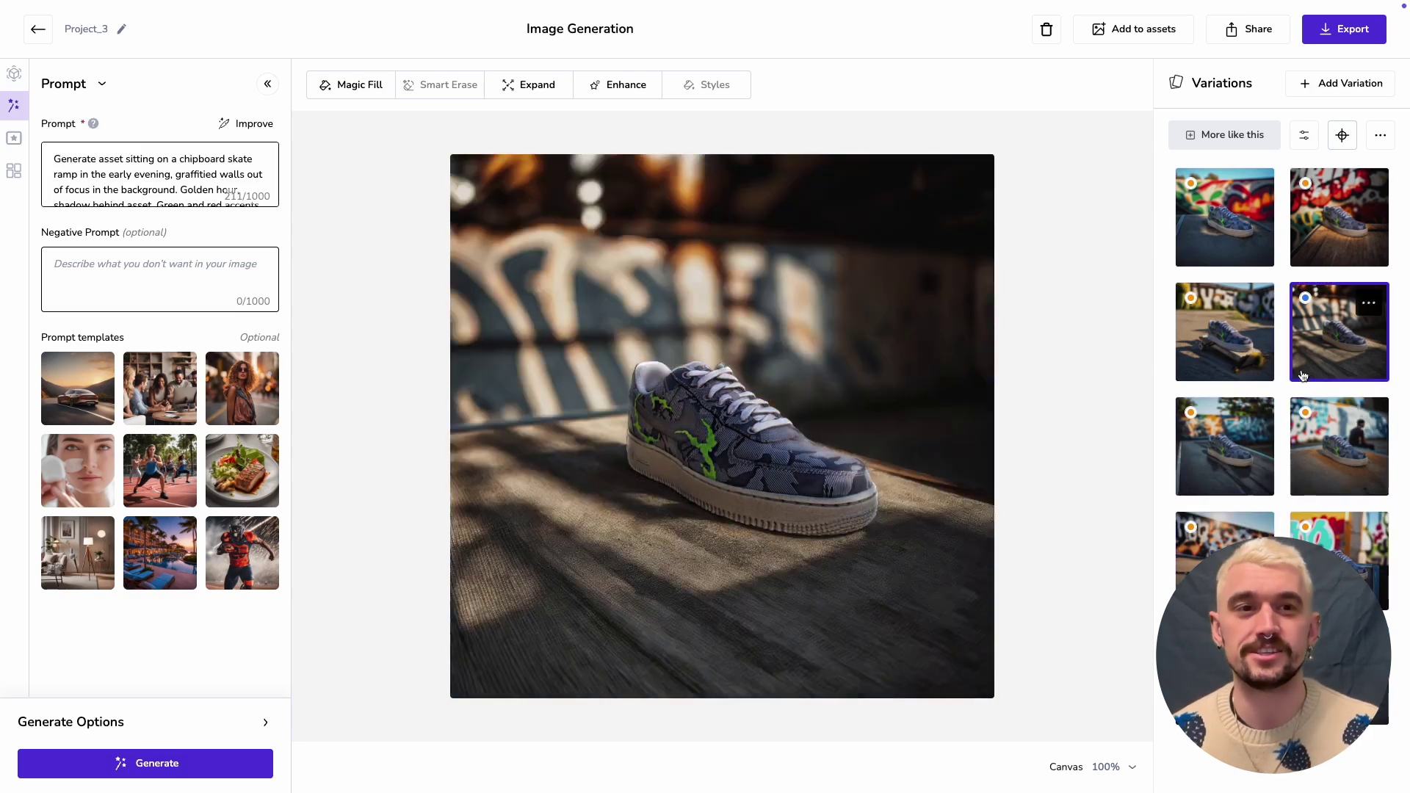
pyautogui.click(1231, 357)
pyautogui.click(1327, 236)
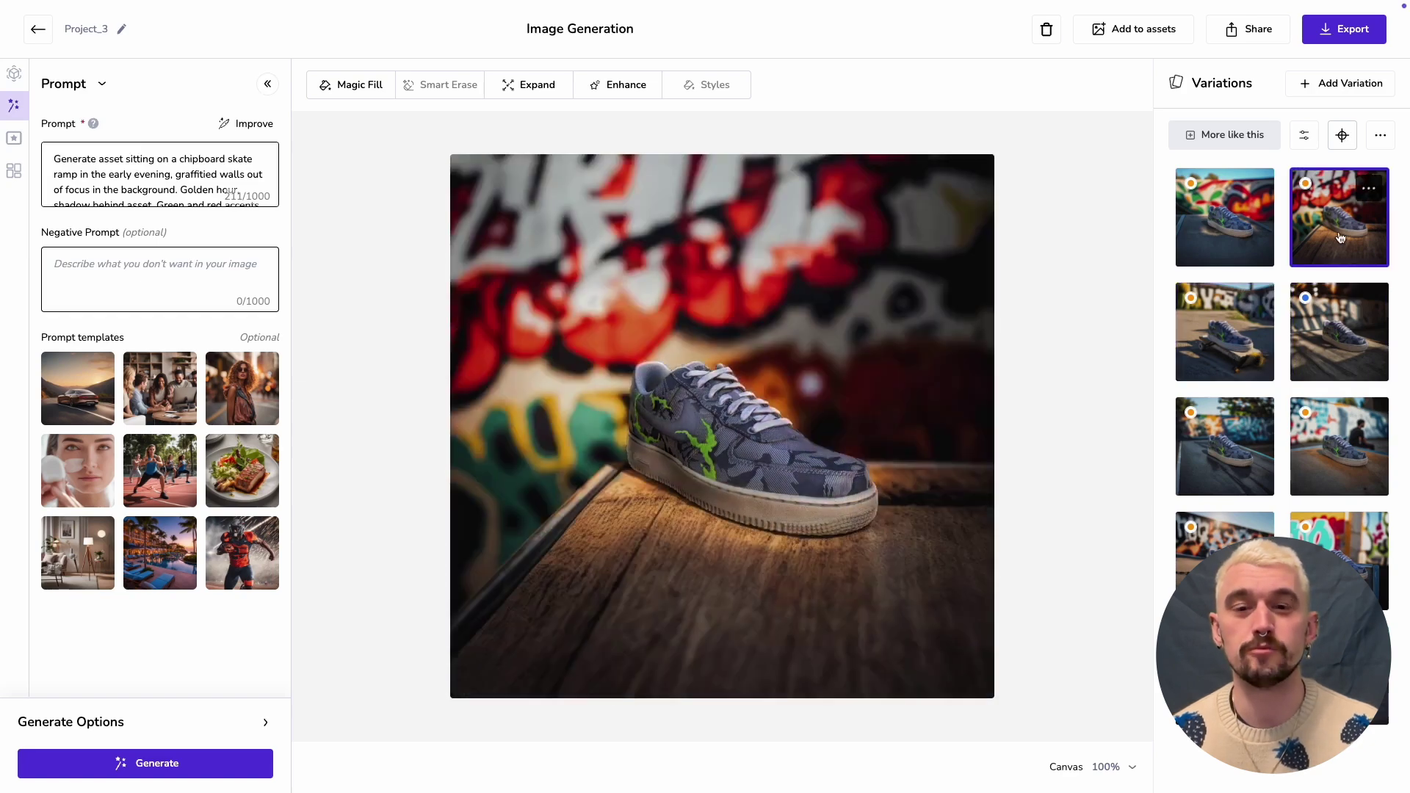
pyautogui.click(1258, 232)
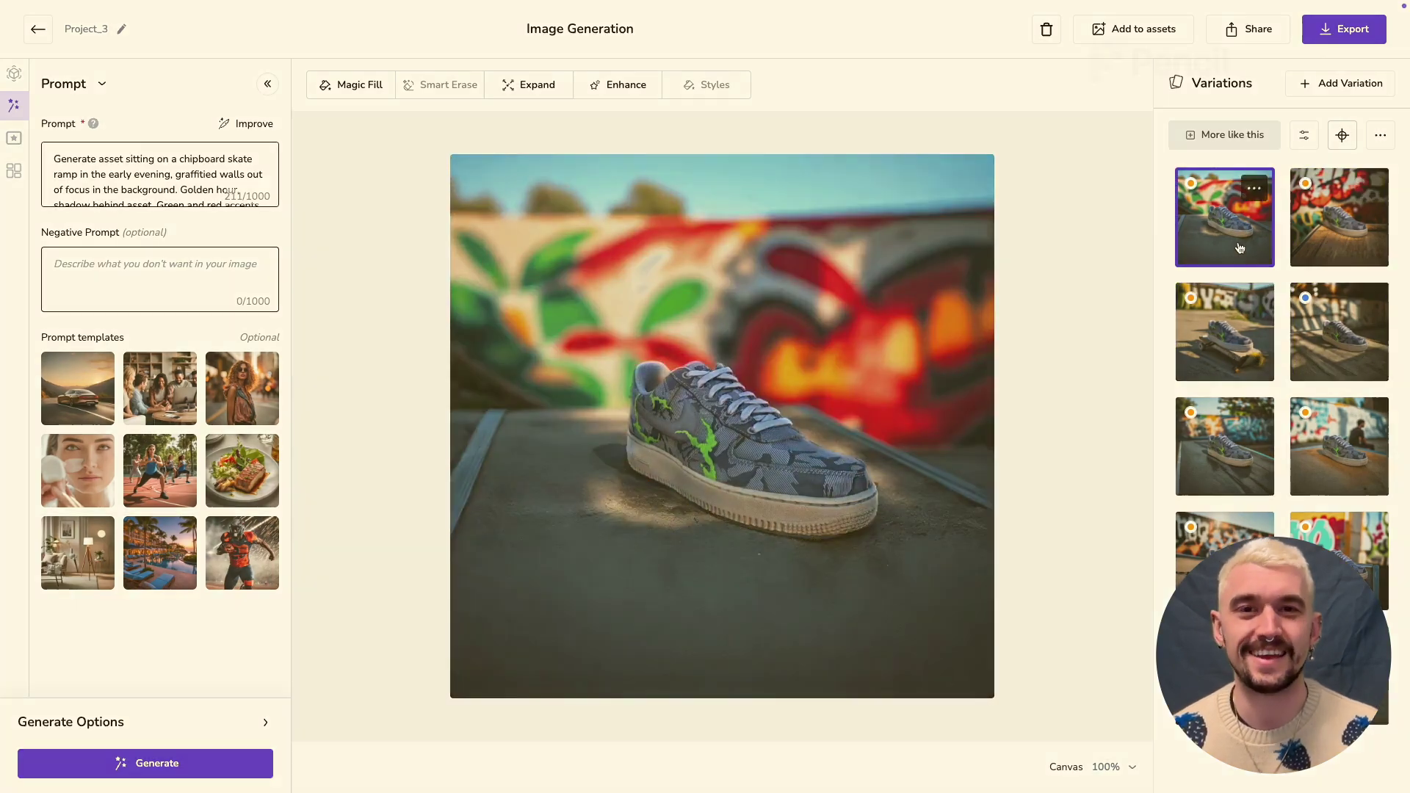